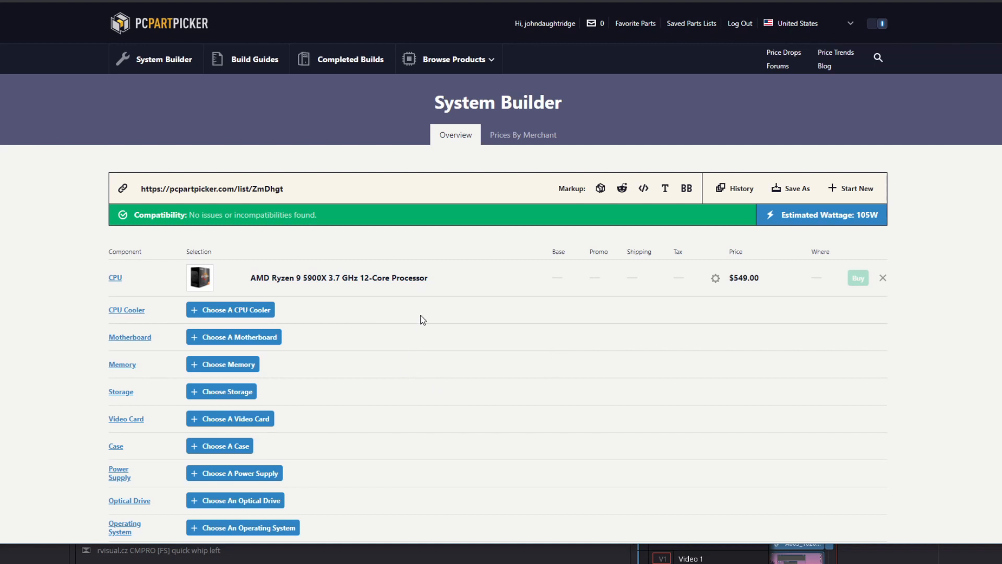
Review the Ryzen 9 5900X's specifications, then add the NZXT Kraken X73 cooler to the build.
click(201, 279)
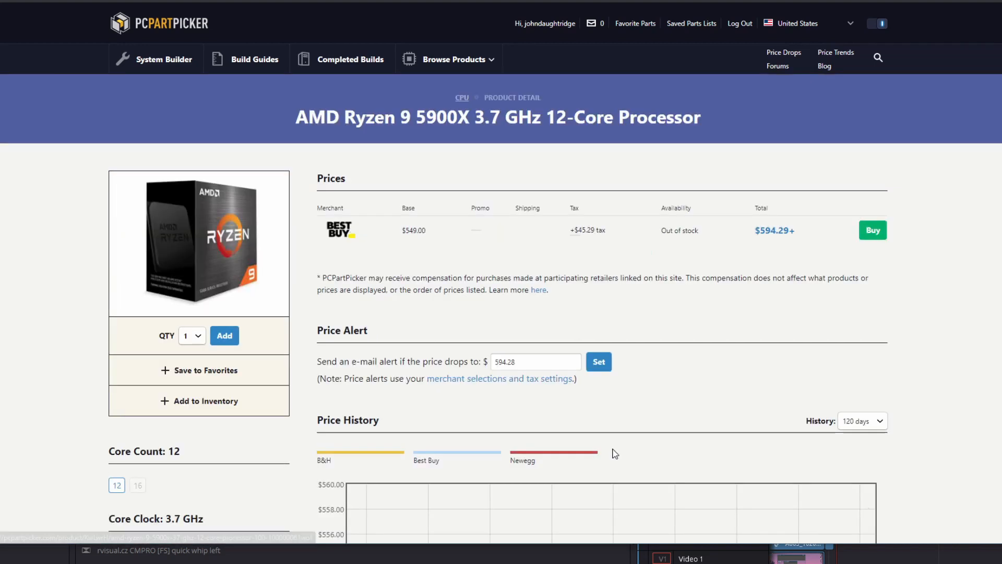
scroll(614, 452, down, 2)
scroll(9, 378, down, 4)
scroll(48, 350, down, 4)
scroll(47, 351, down, 1)
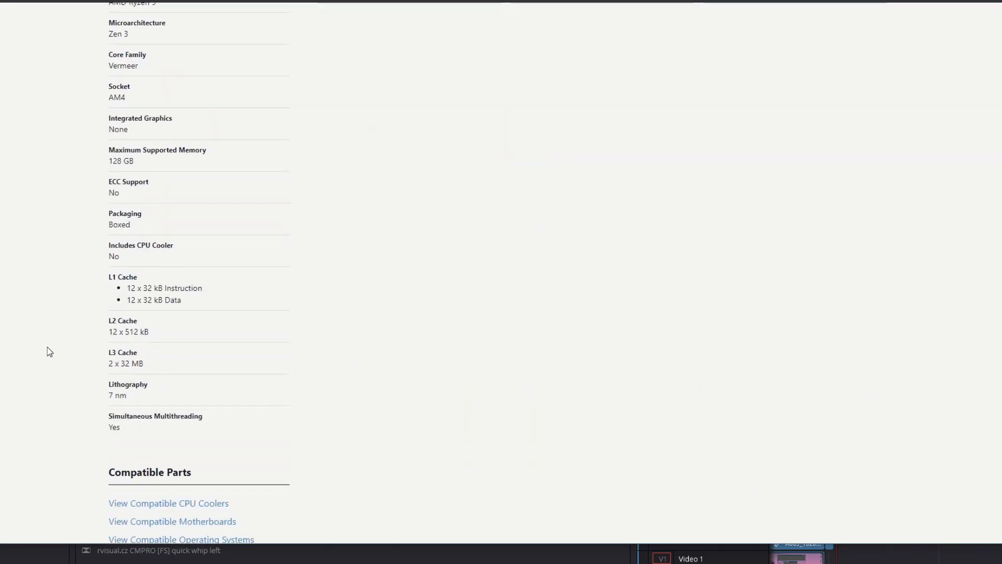
mouse_move(170, 284)
mouse_down()
mouse_move(83, 259)
mouse_move(290, 250)
mouse_up()
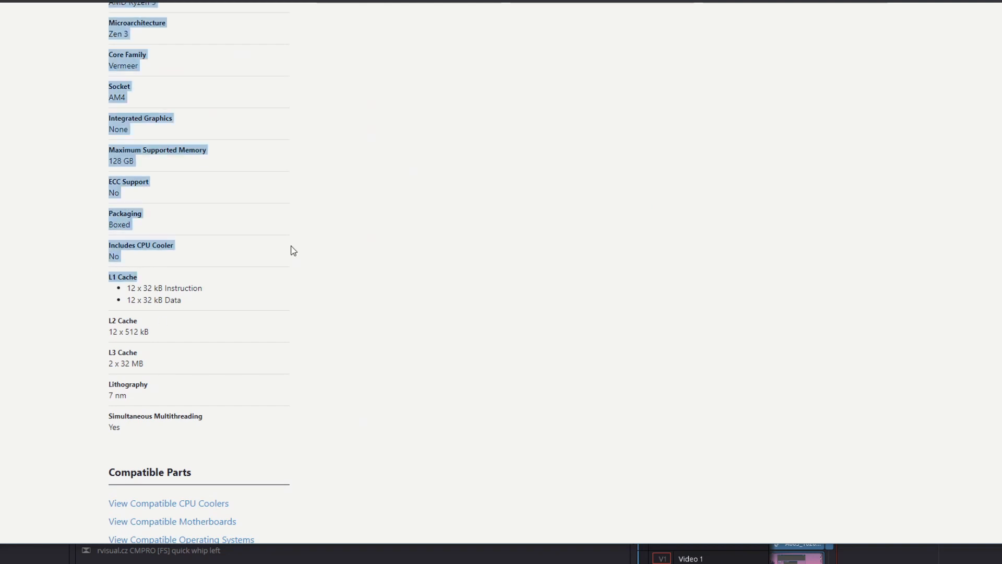
click(135, 258)
scroll(95, 227, up, 8)
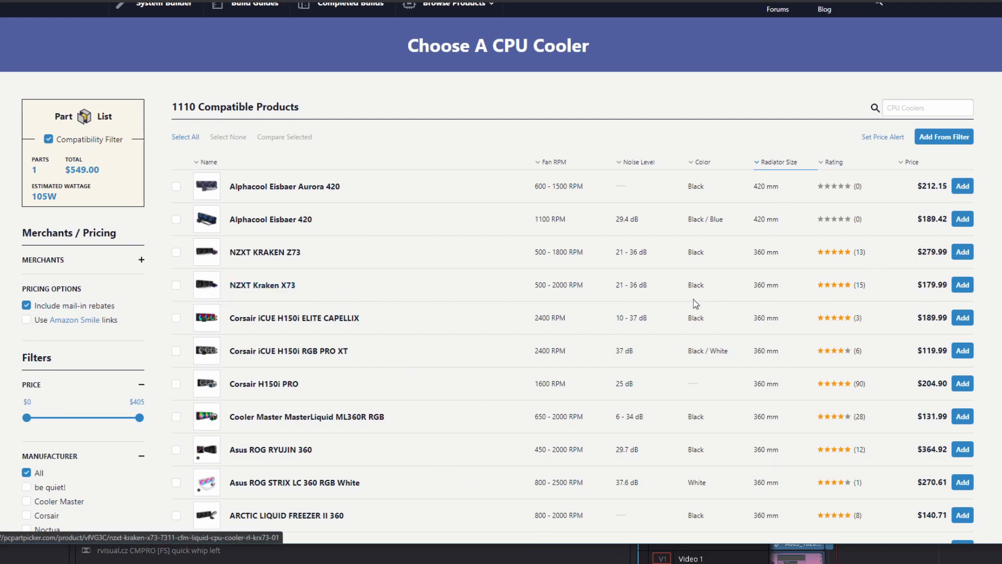
click(963, 284)
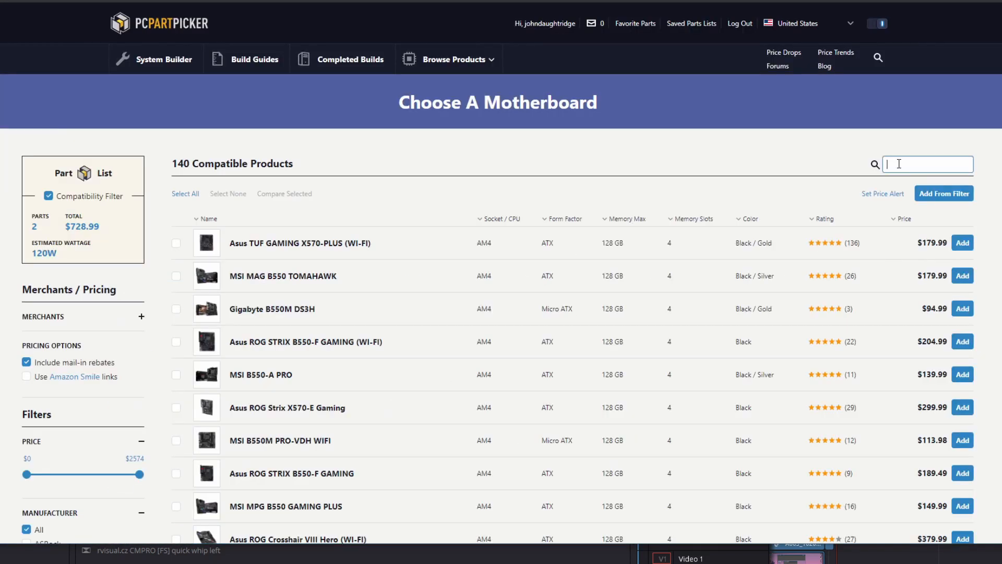
text(x570)
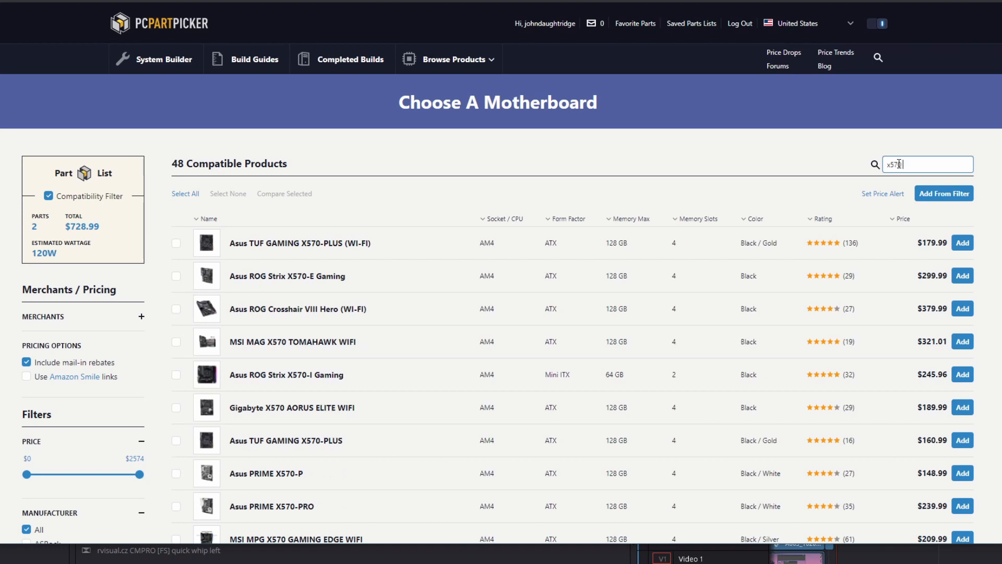
text(R b550)
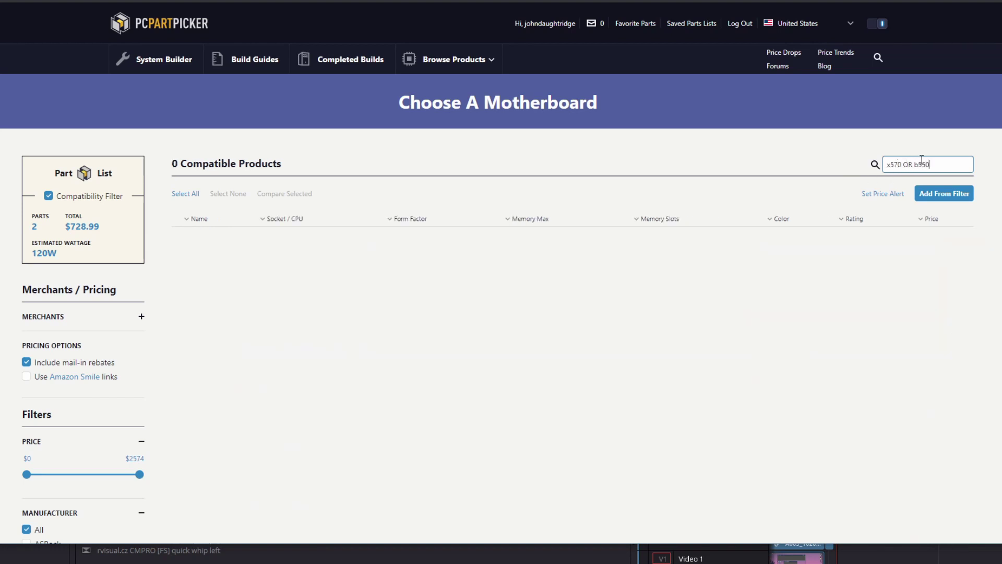
Clear the motherboard search query so the full filtered list shows.
drag(940, 163, 826, 172)
key(BackSpace)
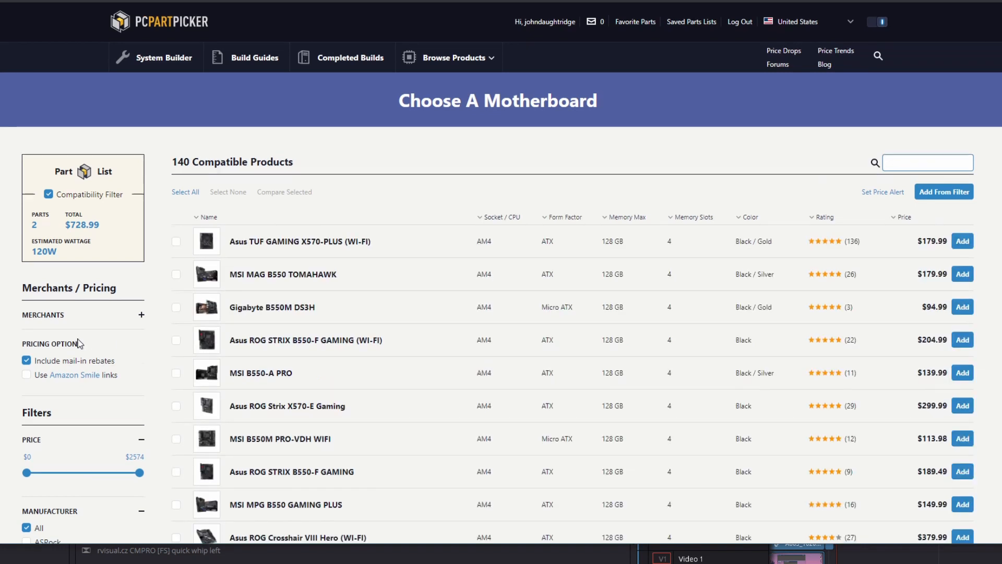
scroll(56, 351, down, 4)
scroll(119, 286, down, 6)
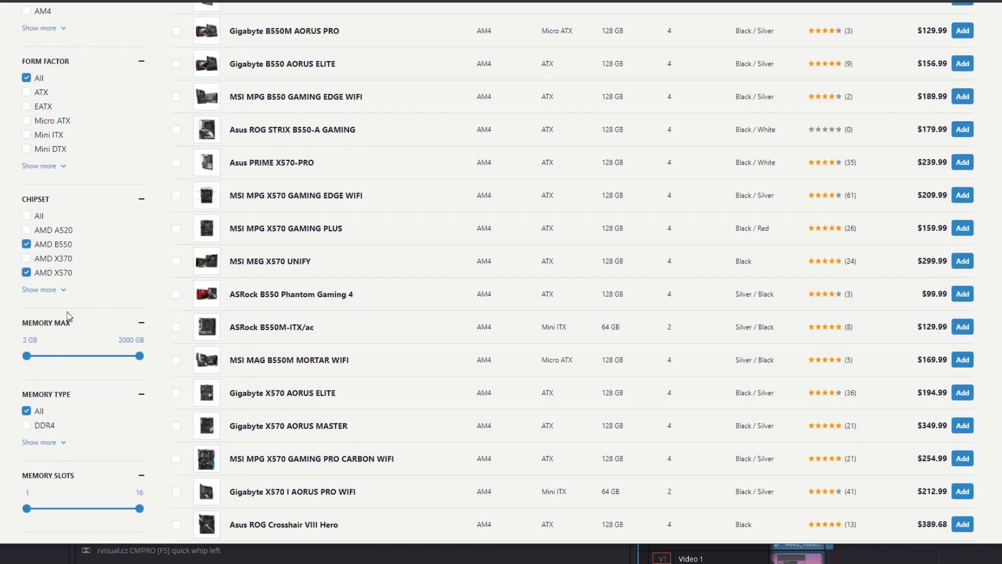
scroll(644, 347, up, 5)
scroll(638, 330, up, 5)
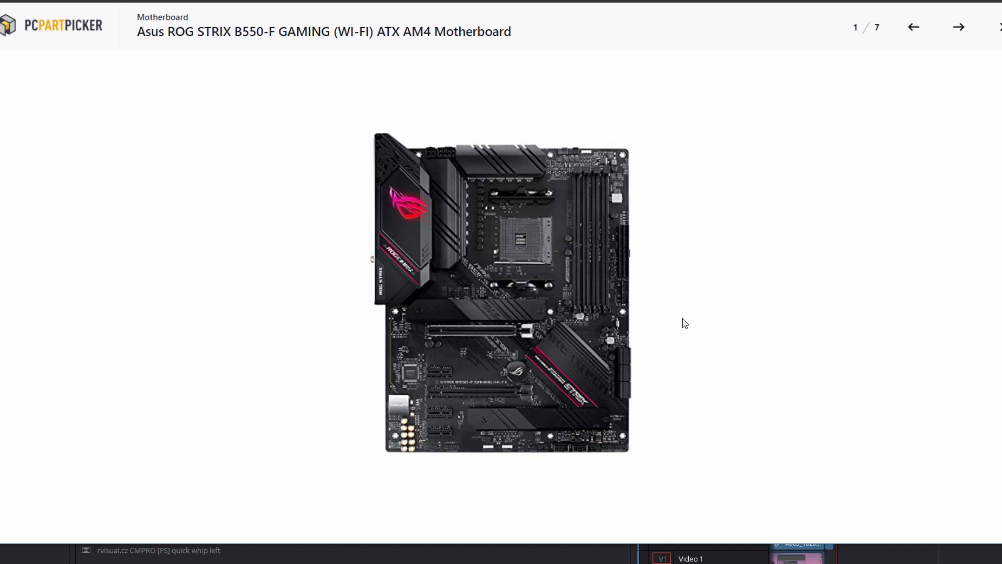
Sort the filtered motherboards cheapest first and open the MSI MPG B550 GAMING CARBON WIFI details.
click(998, 29)
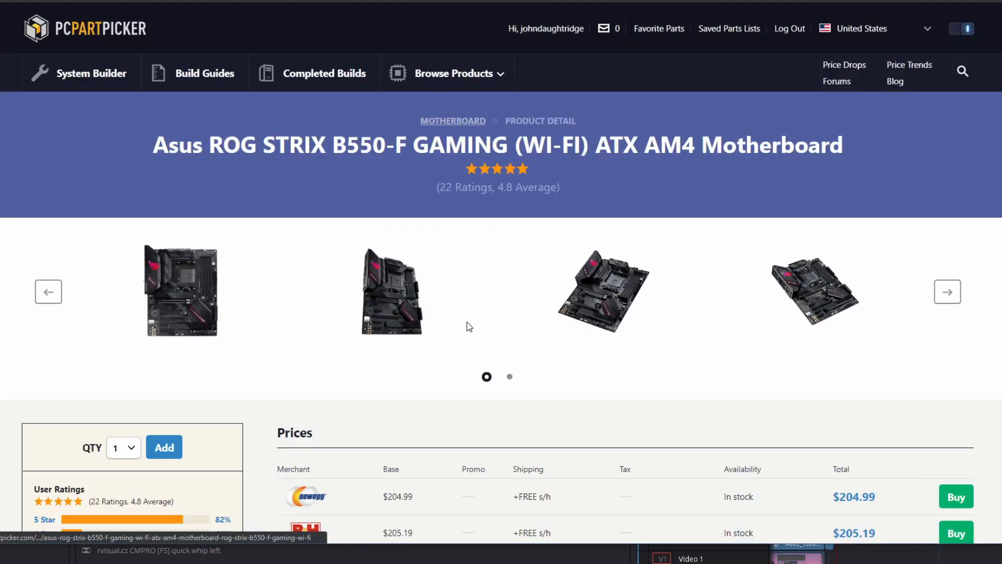
scroll(691, 416, down, 1)
scroll(691, 416, down, 4)
scroll(180, 396, up, 3)
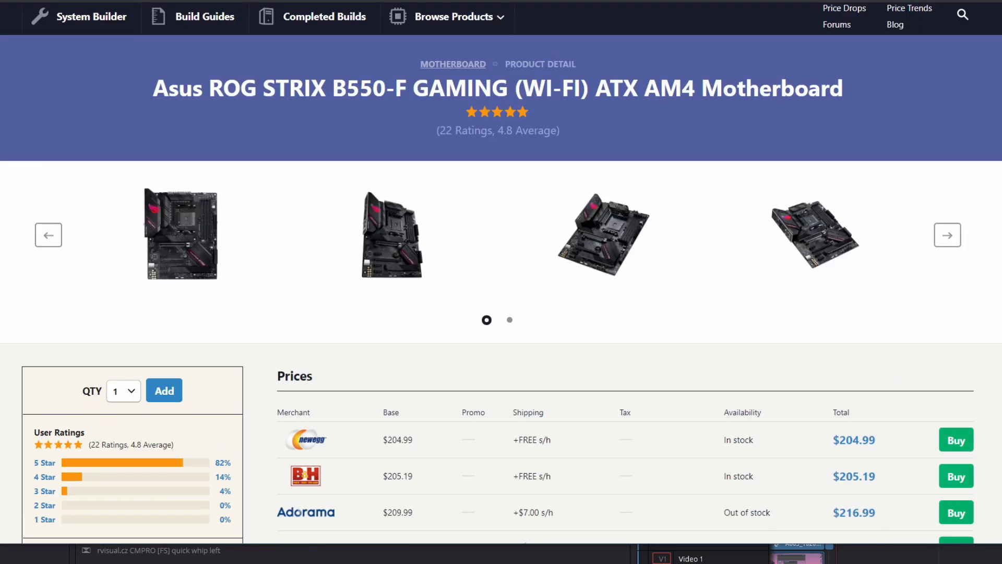
key(alt+Left)
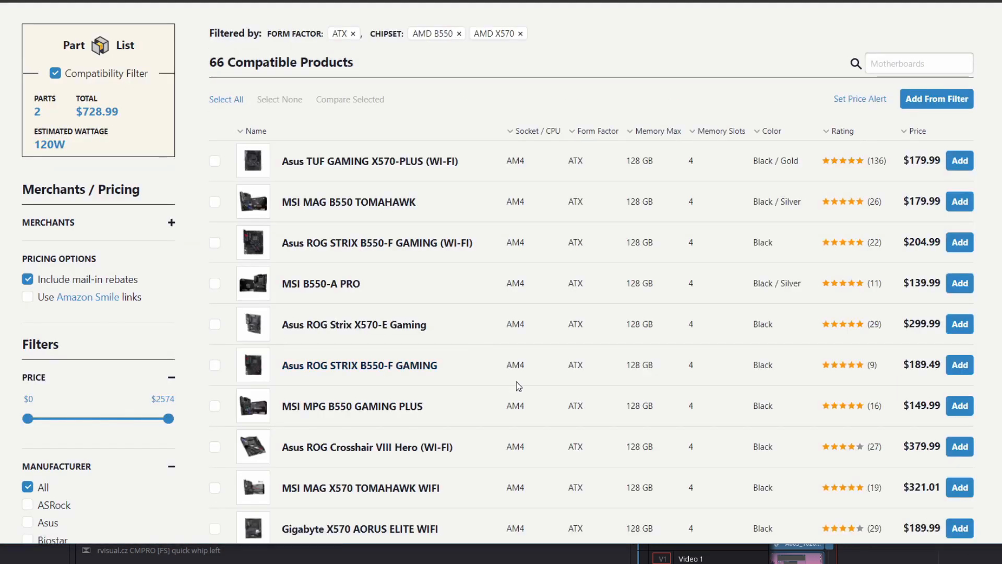
scroll(517, 384, down, 2)
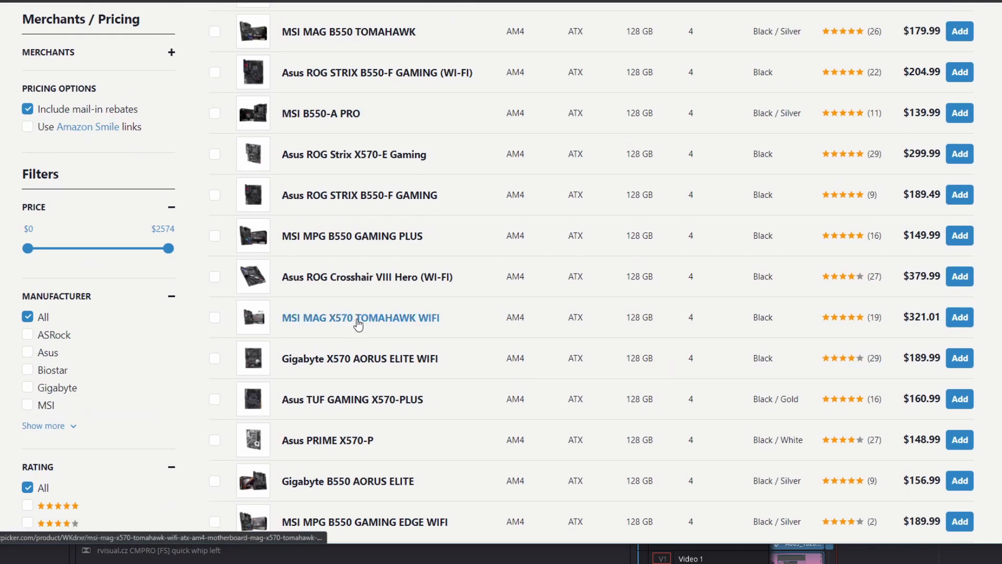
scroll(861, 239, up, 2)
scroll(908, 243, up, 3)
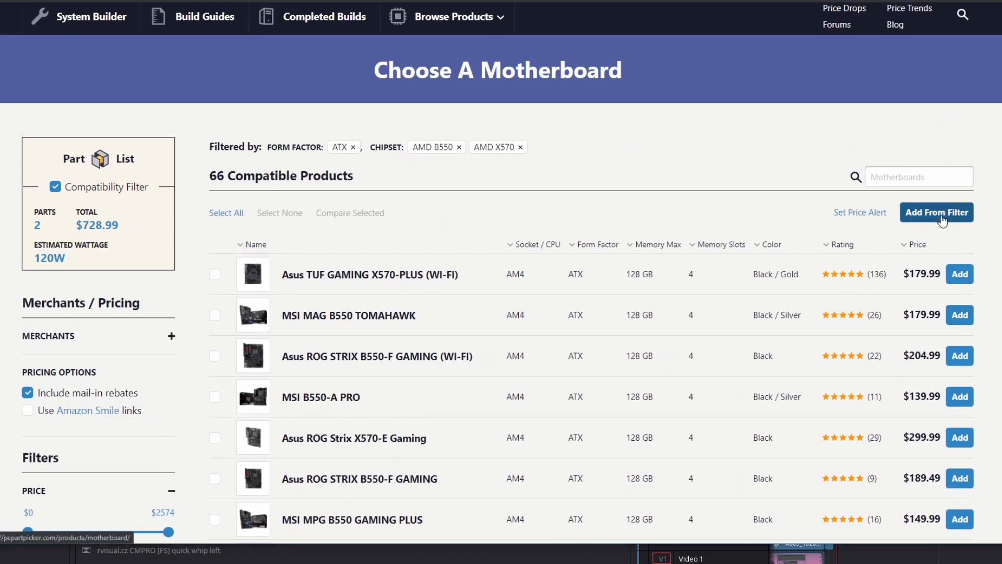
click(909, 243)
scroll(643, 384, down, 5)
scroll(549, 353, down, 5)
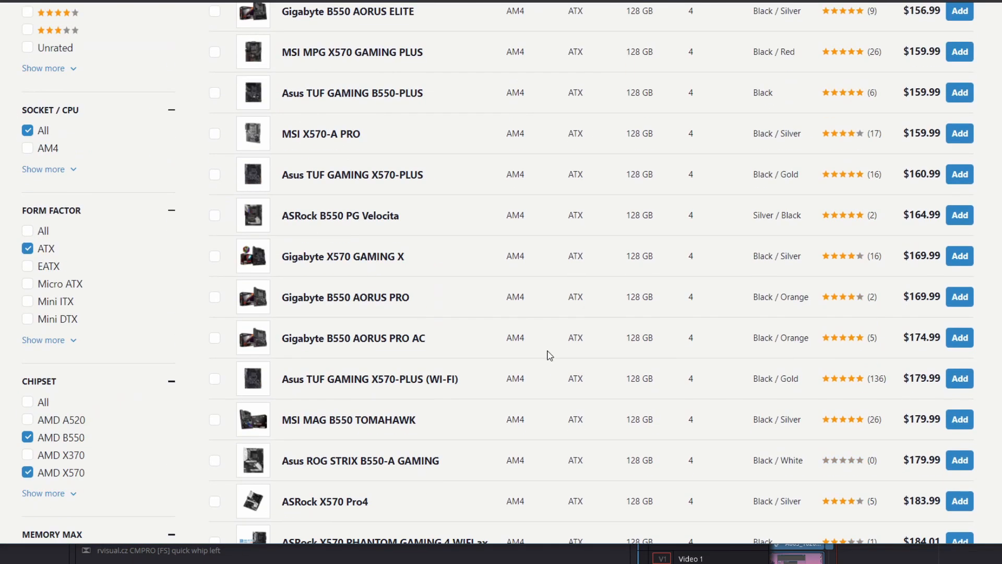
scroll(541, 345, down, 4)
scroll(540, 344, down, 4)
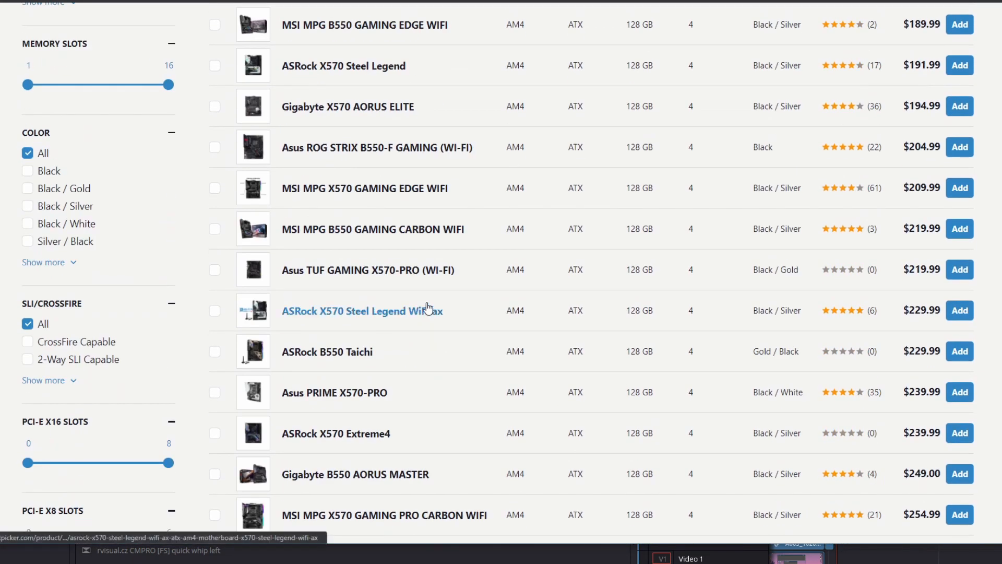
click(338, 236)
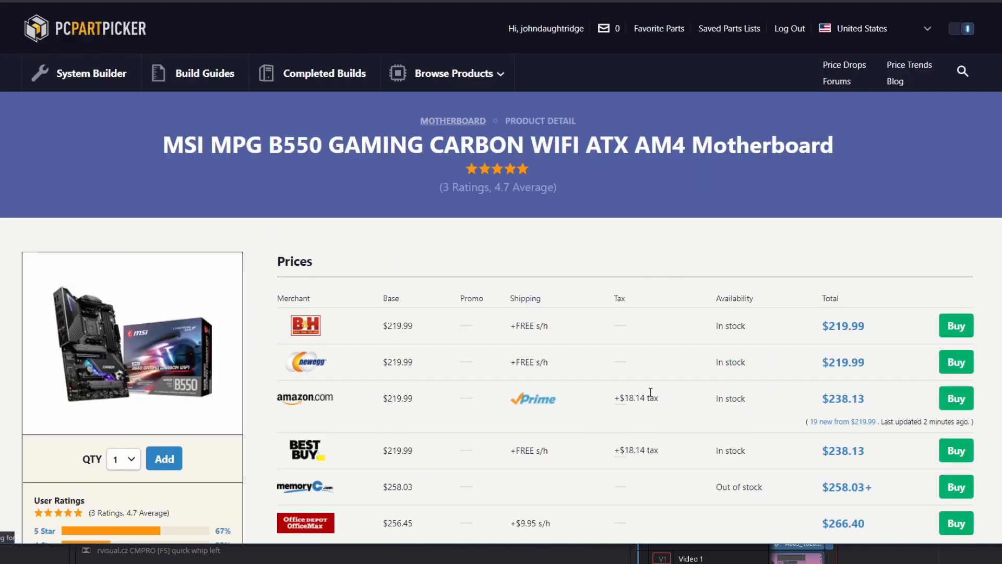
scroll(537, 413, down, 1)
scroll(538, 413, down, 3)
scroll(537, 413, up, 3)
click(217, 358)
Google the MSI MPG B550 GAMING CARBON WIFI name in a new tab and view its image gallery.
mouse_move(139, 31)
mouse_down()
mouse_move(400, 23)
mouse_move(389, 27)
mouse_up()
key(ctrl+c)
key(ctrl+t)
key(ctrl+v)
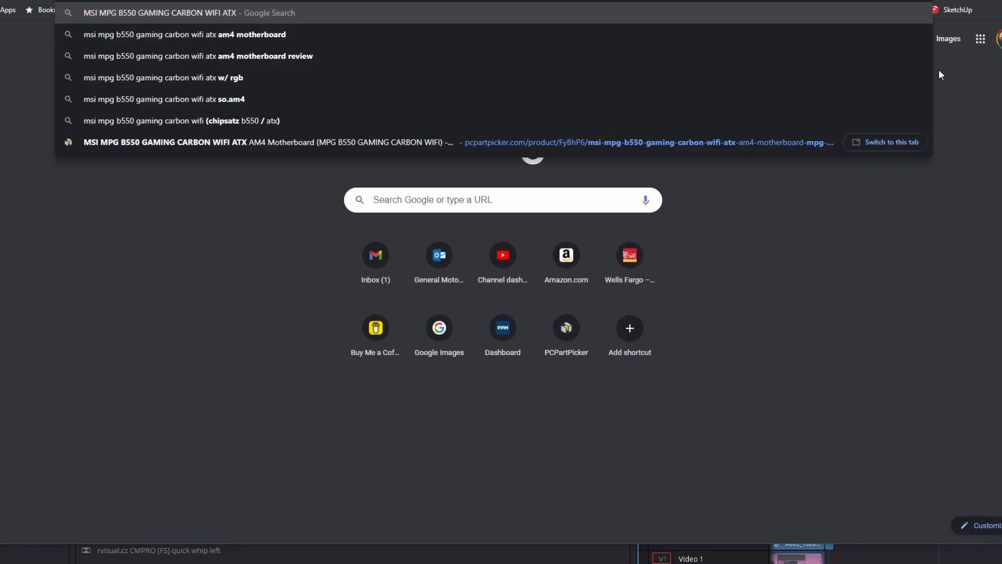
key(Return)
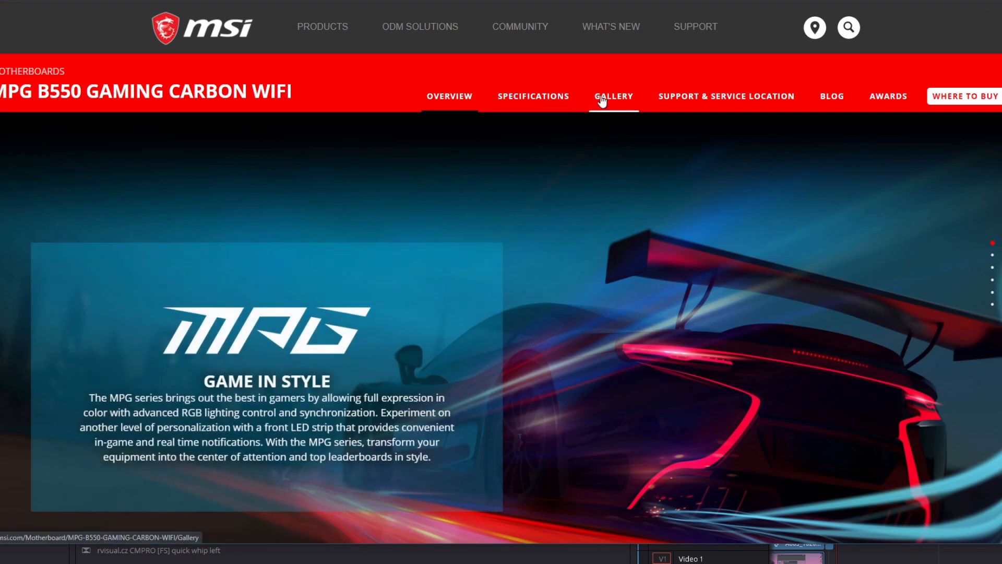
click(608, 98)
click(628, 285)
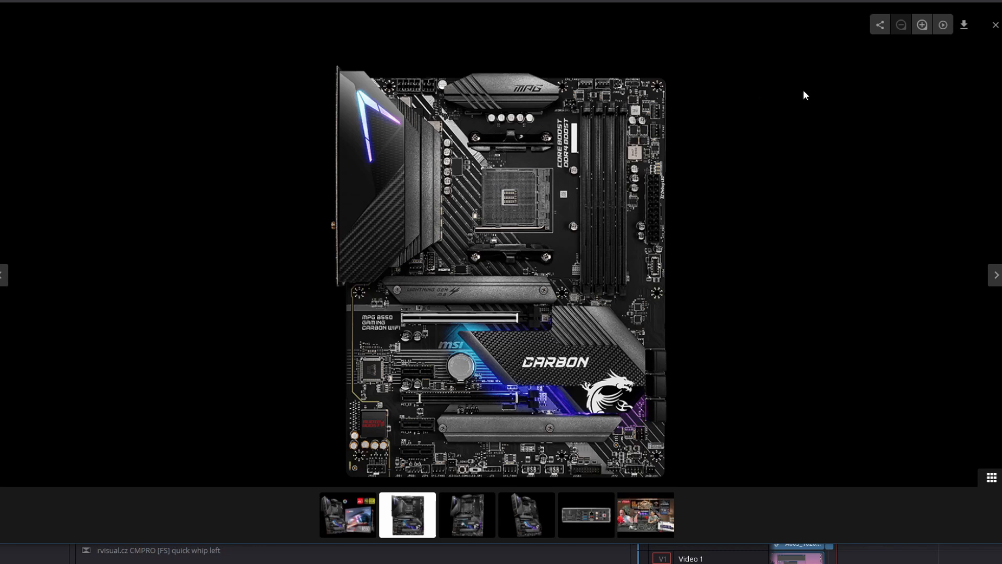
click(995, 25)
scroll(433, 453, down, 5)
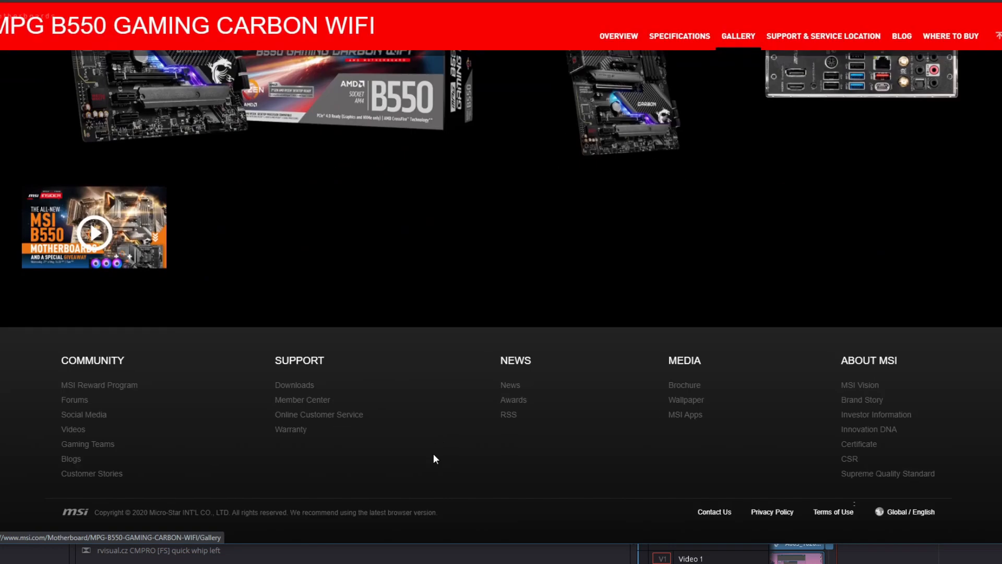
scroll(467, 427, up, 5)
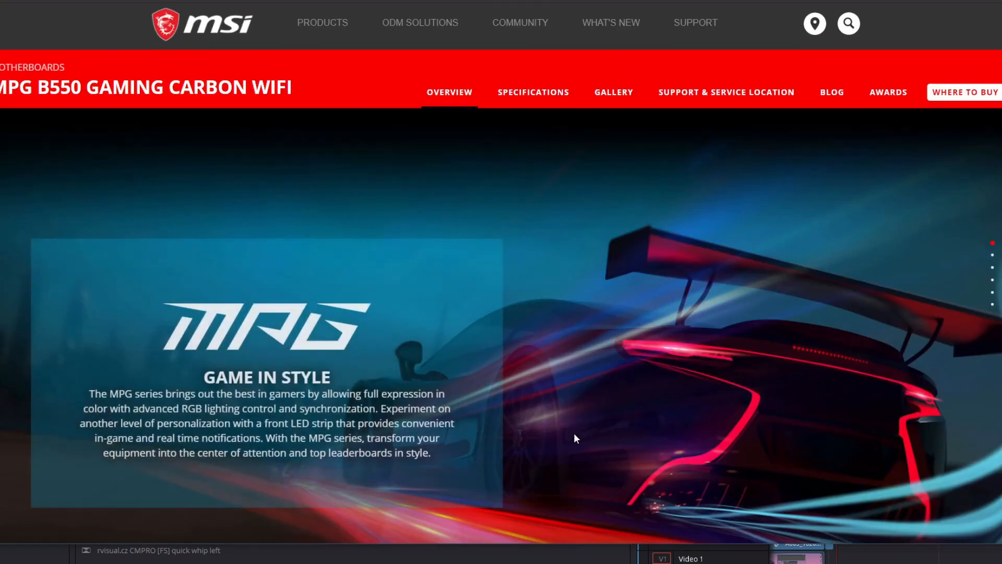
scroll(574, 433, down, 10)
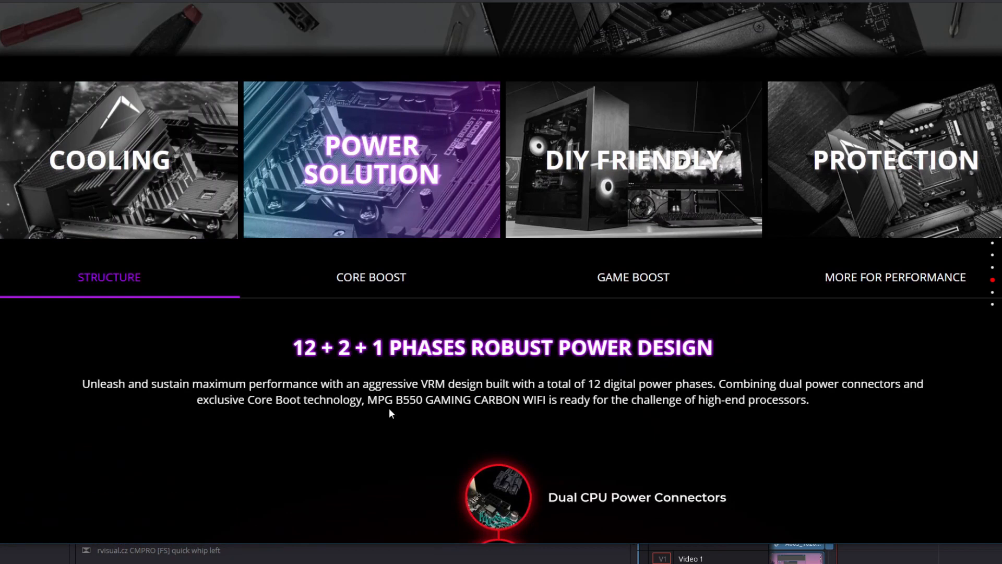
drag(905, 385, 743, 384)
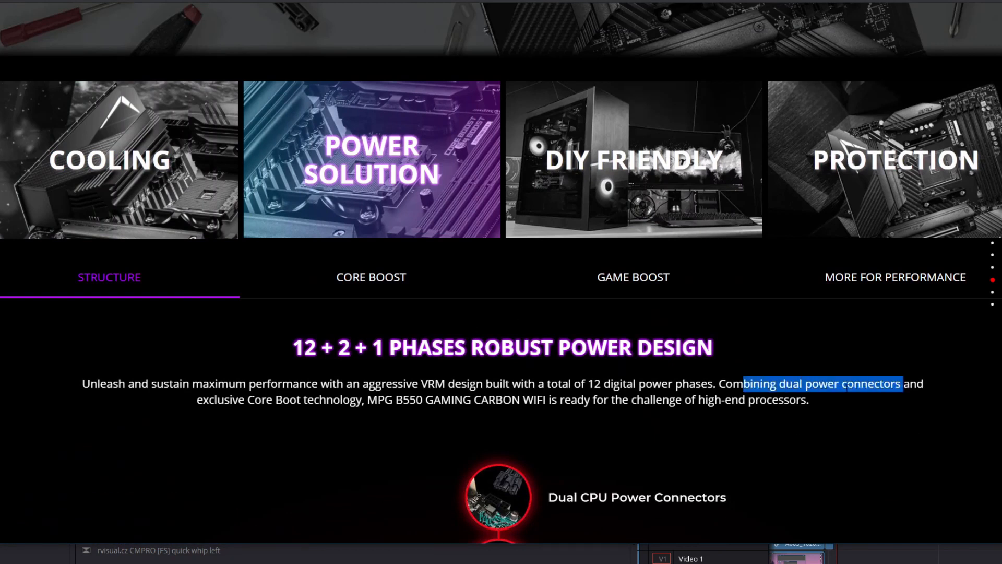
click(316, 413)
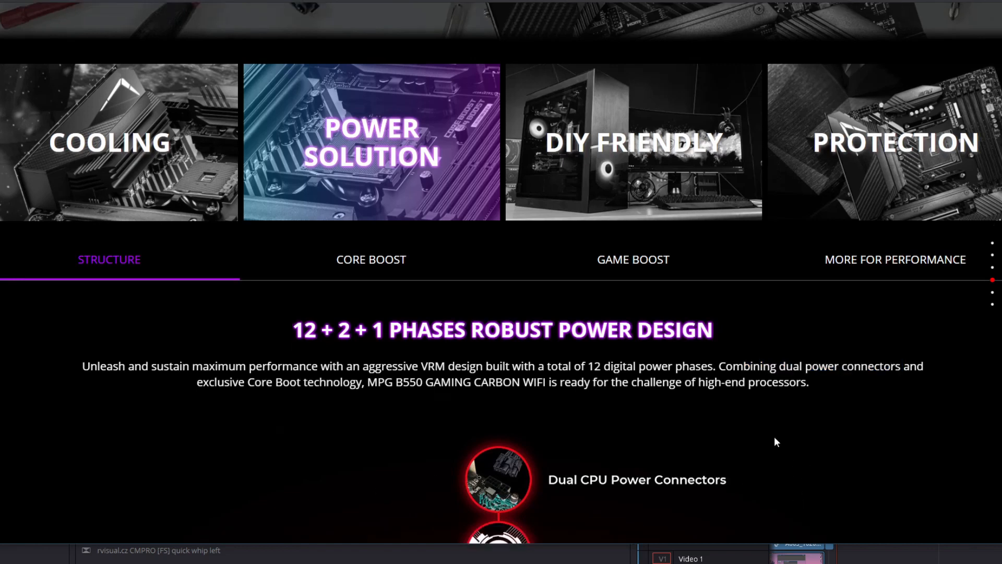
scroll(772, 433, down, 5)
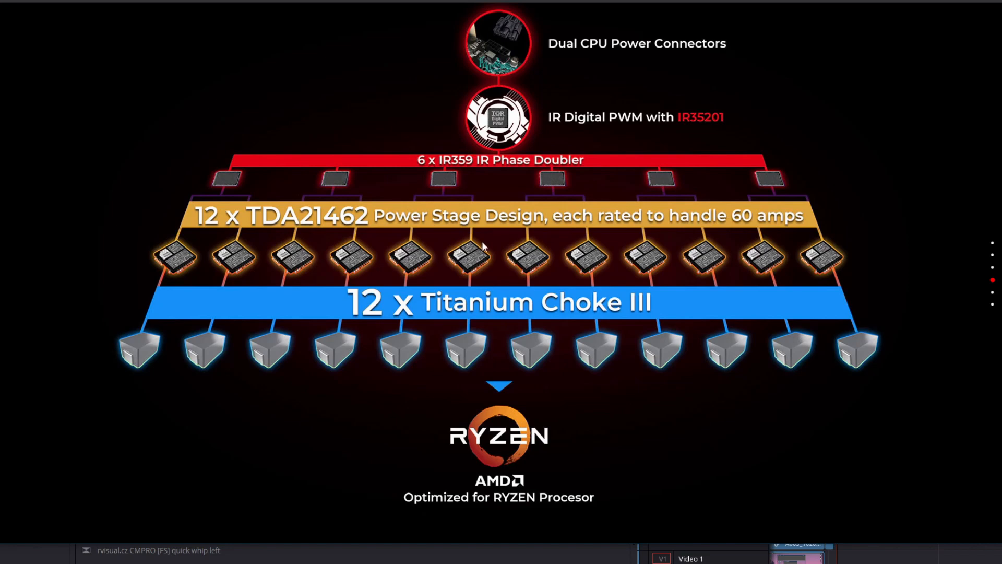
scroll(673, 462, down, 3)
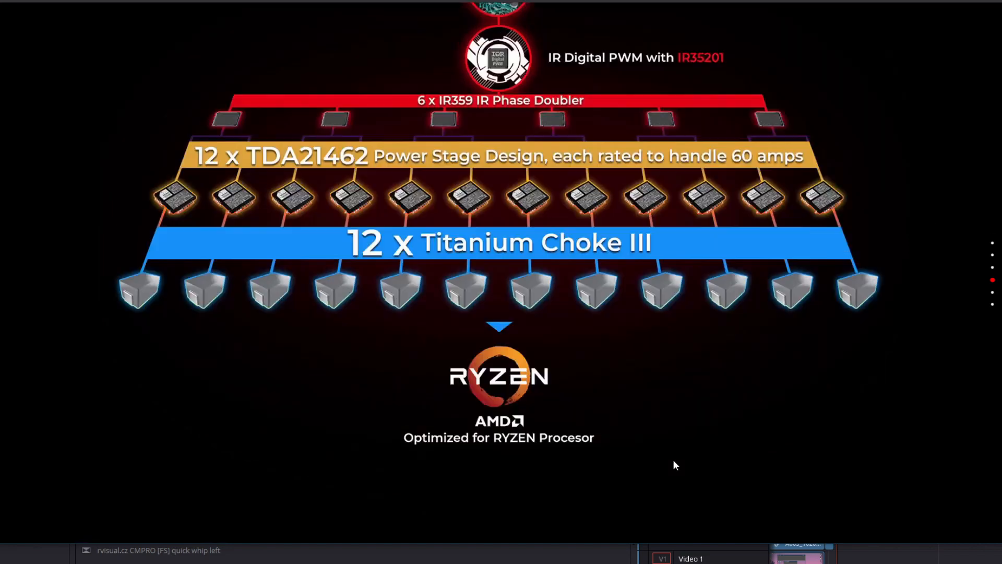
scroll(672, 460, up, 4)
scroll(672, 450, up, 10)
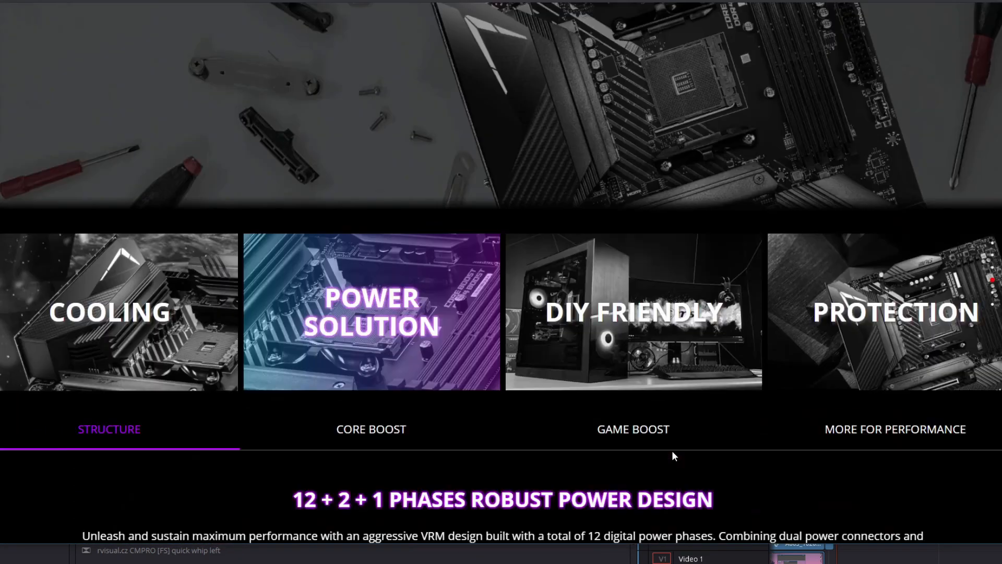
scroll(673, 451, down, 2)
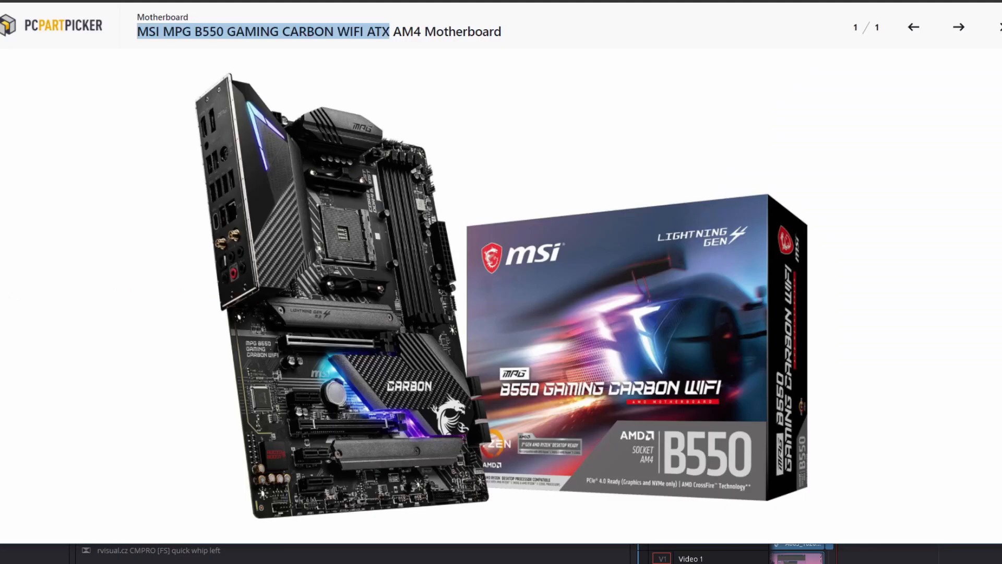
Add the MSI MPG B550 Gaming Carbon WiFi to the build and start choosing memory.
click(1000, 27)
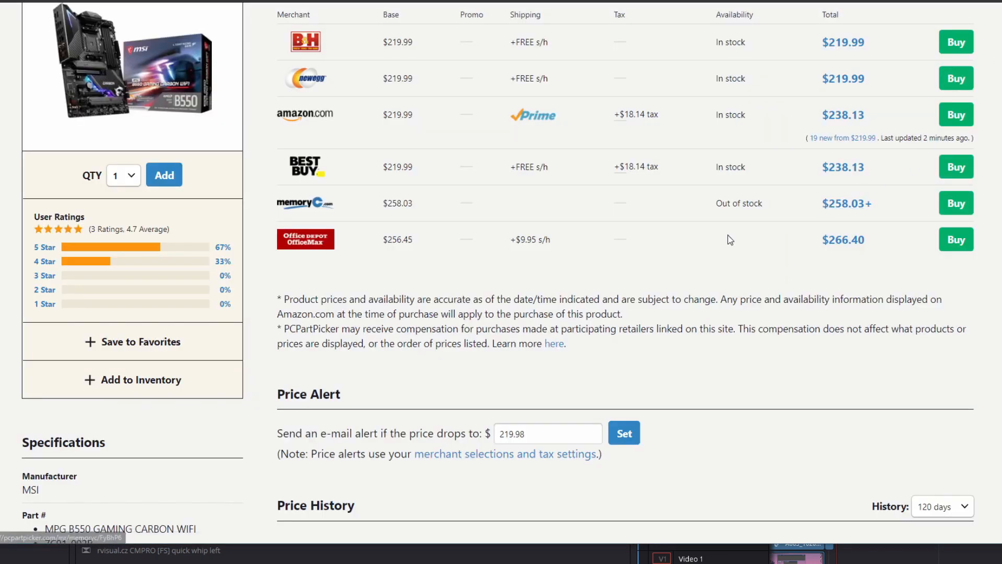
scroll(570, 341, up, 4)
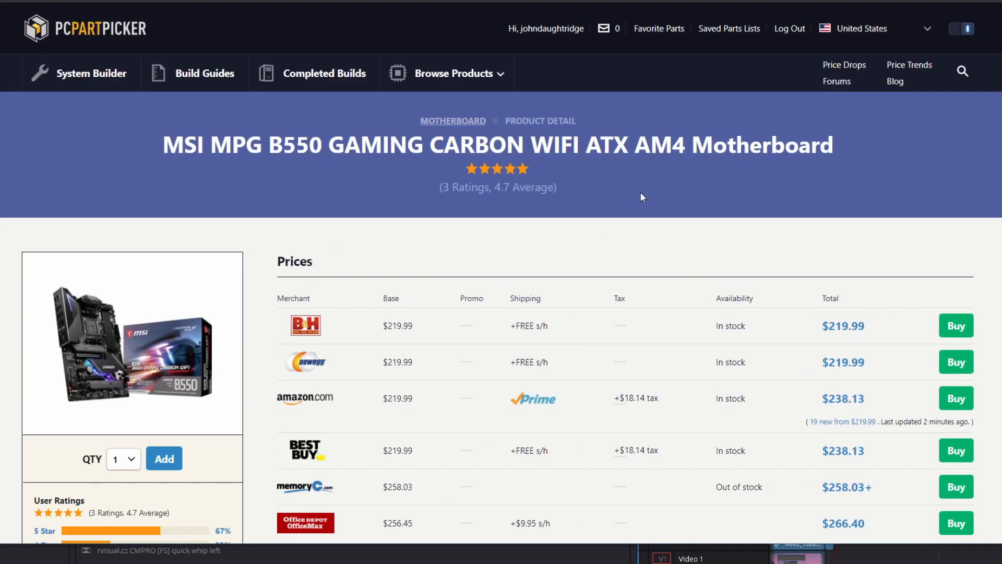
scroll(523, 383, down, 2)
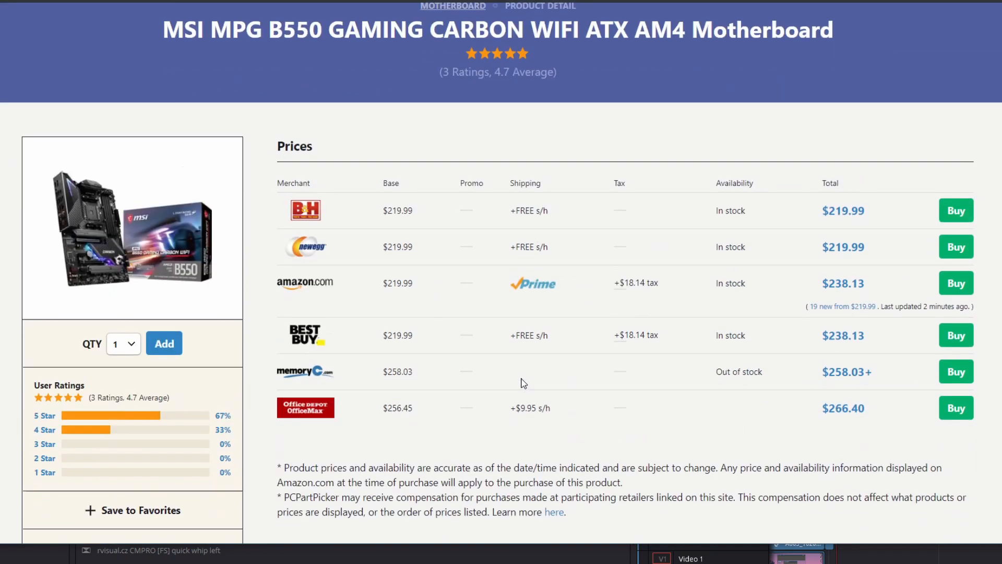
scroll(523, 382, down, 1)
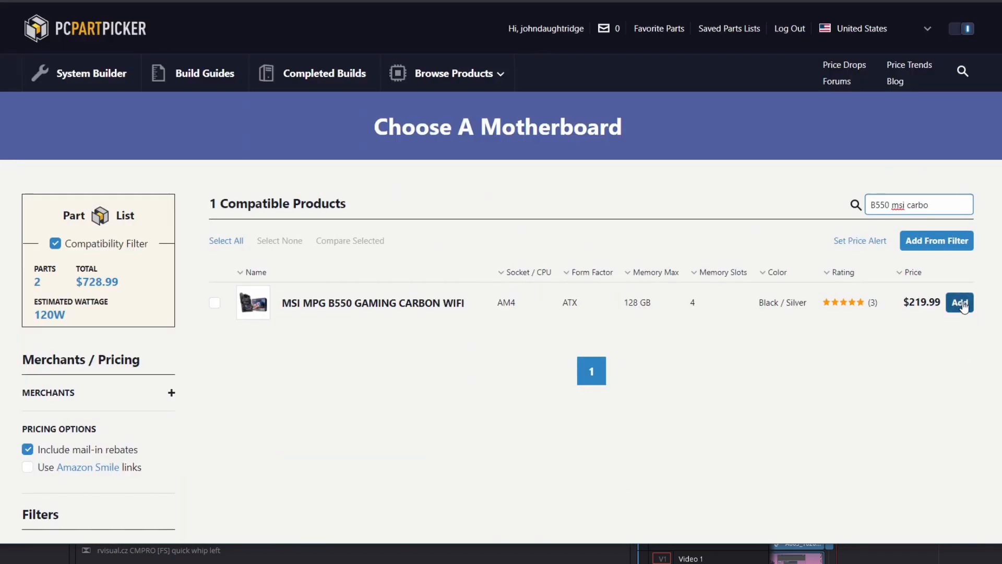
click(961, 304)
scroll(765, 315, down, 1)
scroll(635, 327, down, 3)
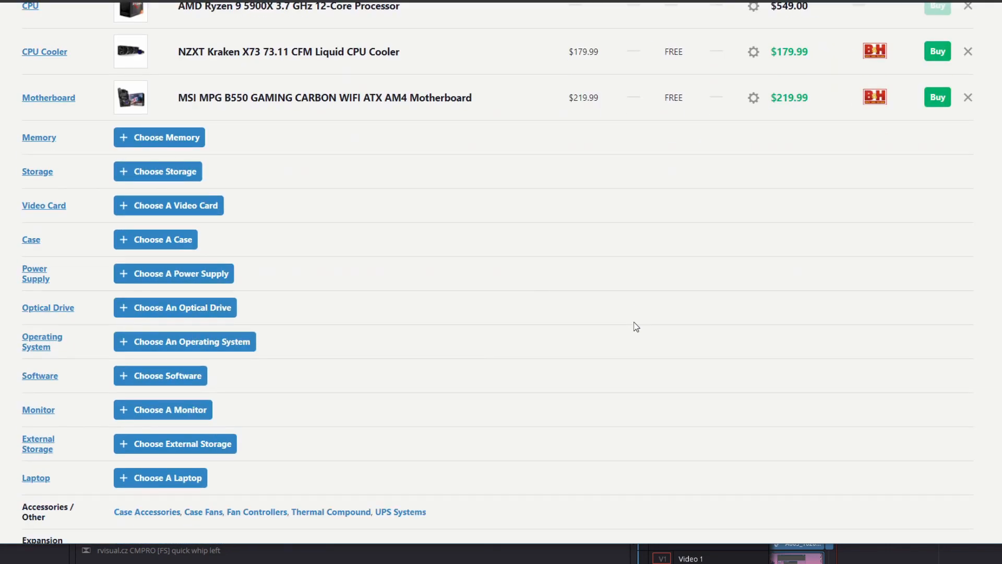
scroll(635, 327, up, 4)
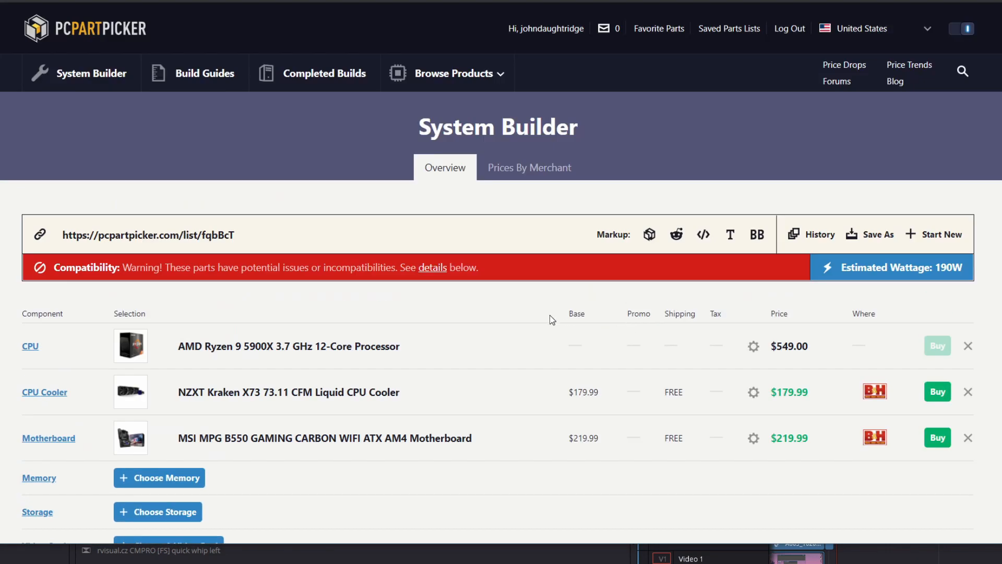
scroll(549, 317, down, 3)
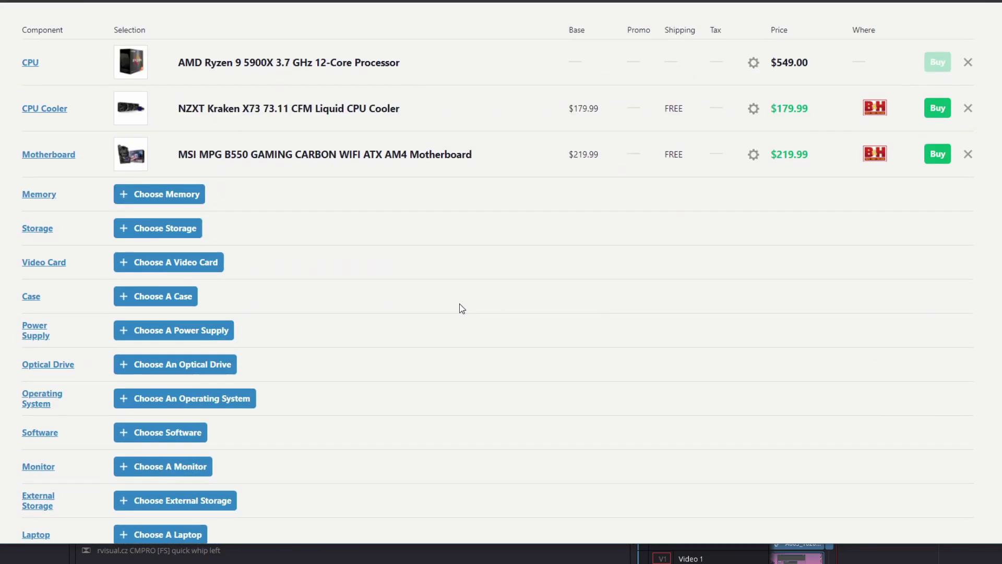
click(166, 203)
scroll(521, 331, down, 2)
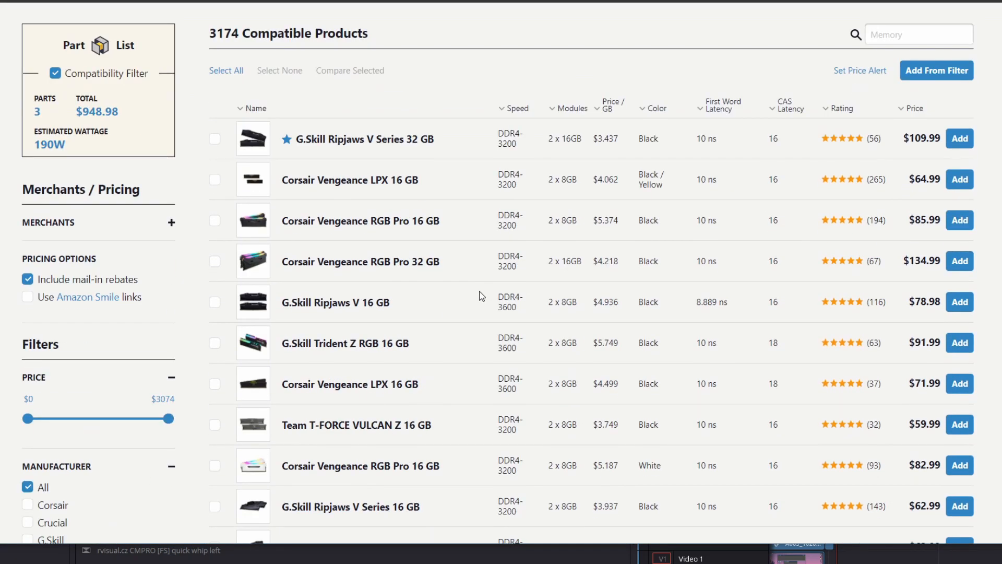
scroll(482, 296, up, 2)
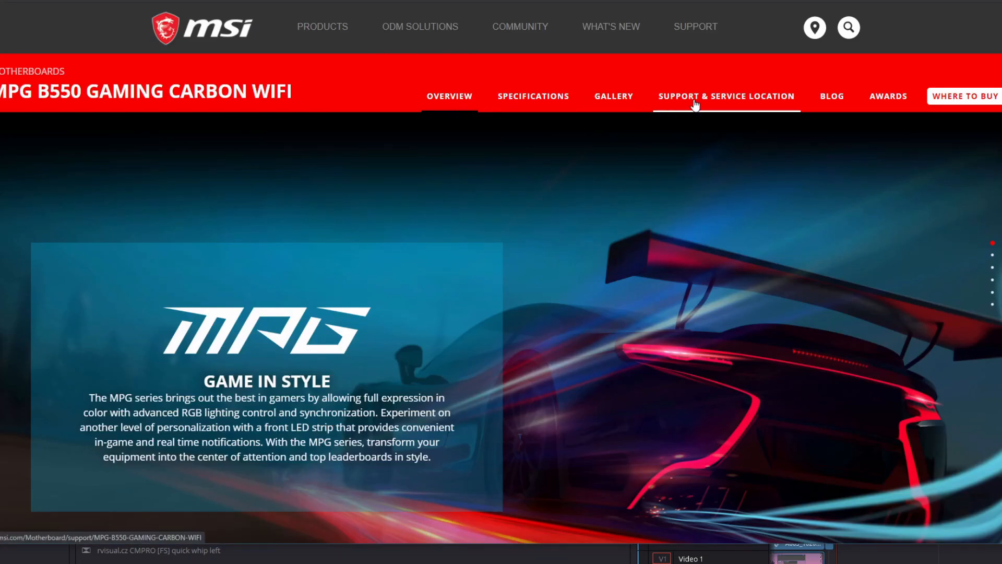
Open the board's MSI support compatibility lists, checking CPU support then supported memory.
click(744, 100)
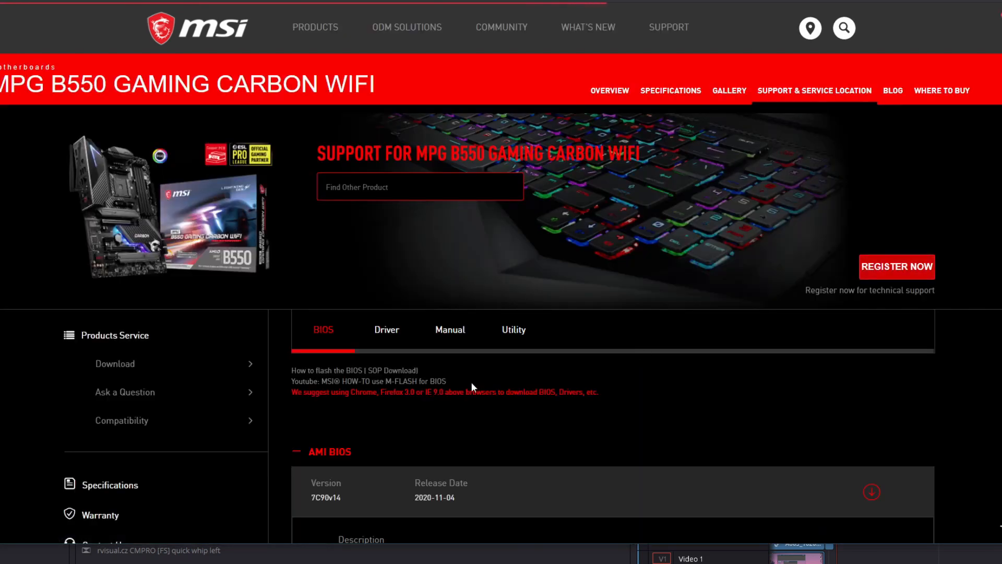
scroll(462, 381, down, 3)
scroll(433, 336, down, 5)
scroll(313, 329, up, 8)
click(135, 309)
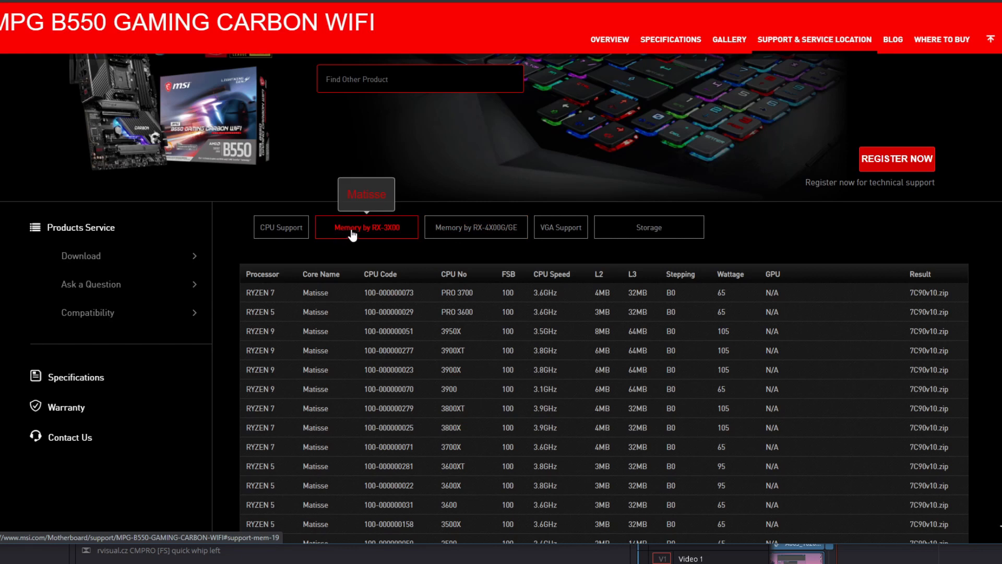
scroll(691, 416, down, 5)
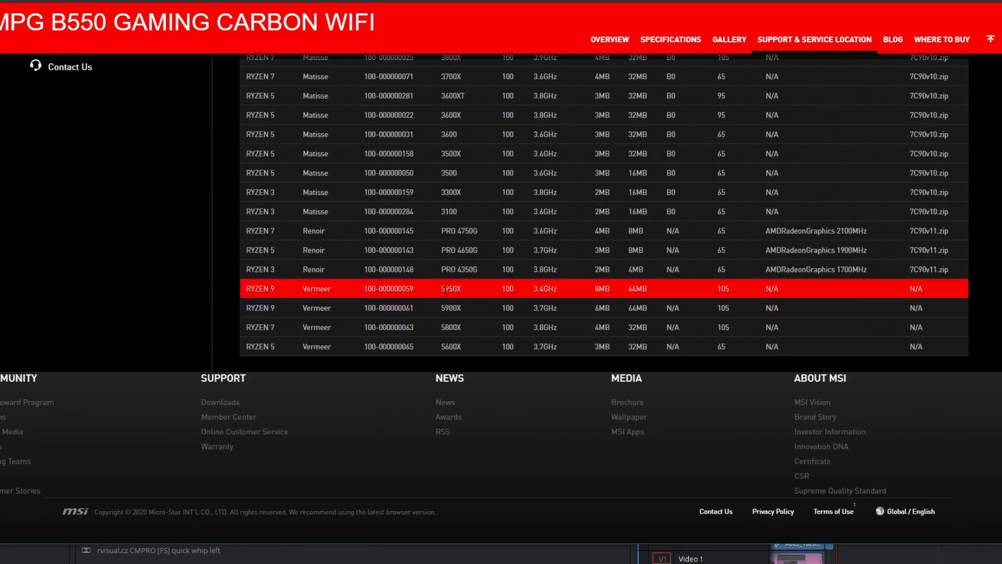
scroll(445, 292, up, 6)
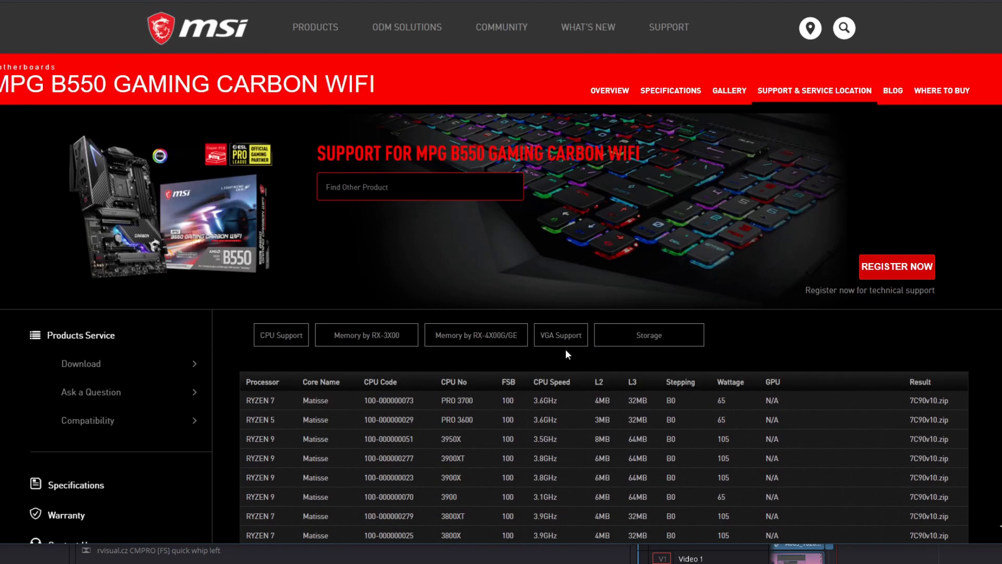
click(376, 335)
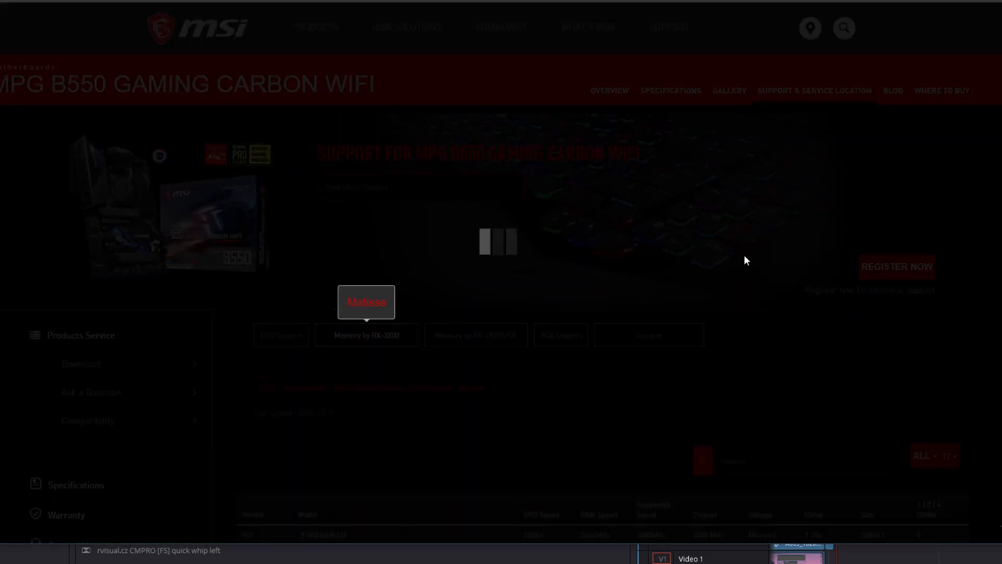
scroll(740, 259, down, 1)
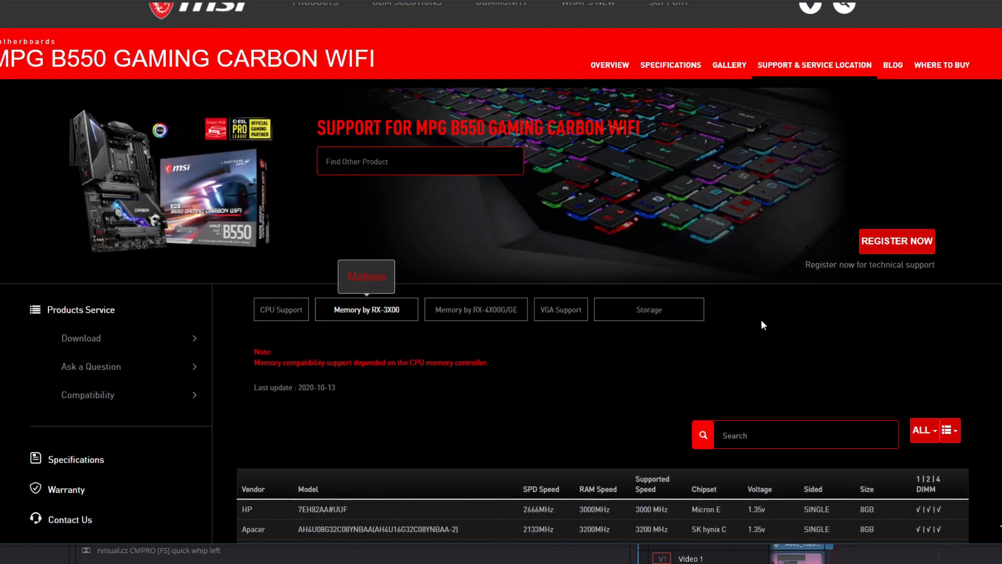
scroll(762, 320, down, 4)
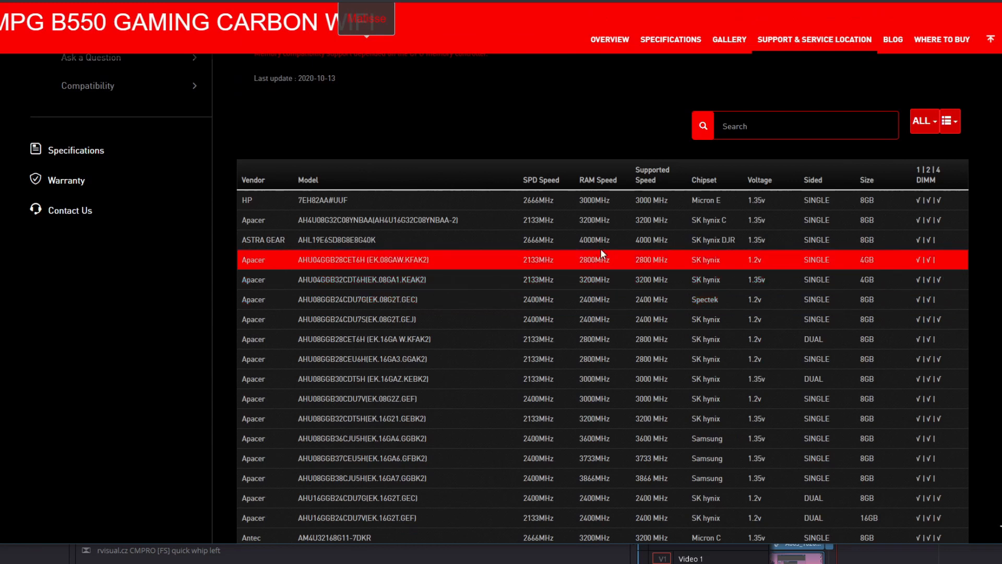
Sort supported memory largest first and select the Corsair CMK64GX4M2D3600C18 model number.
click(870, 182)
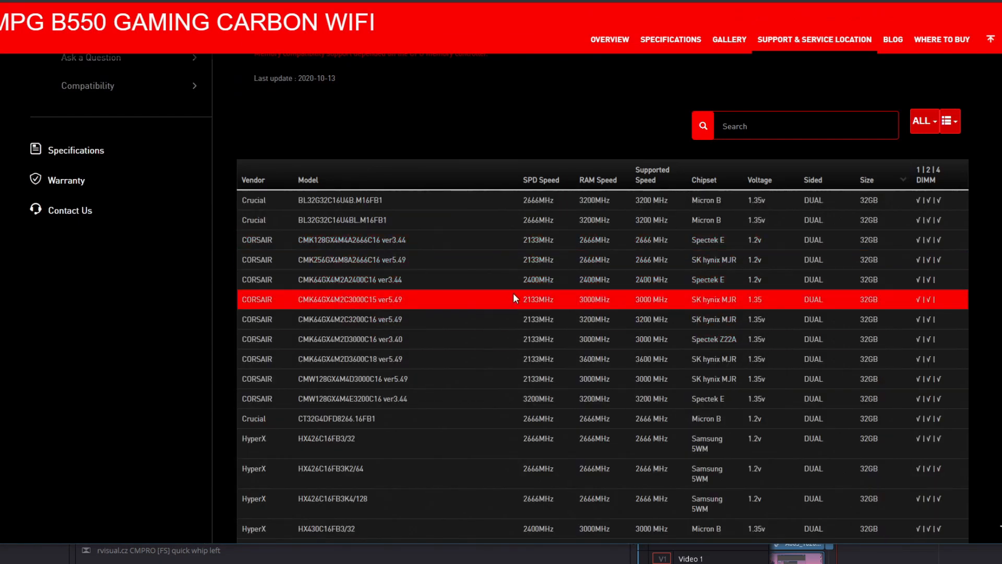
scroll(535, 286, down, 2)
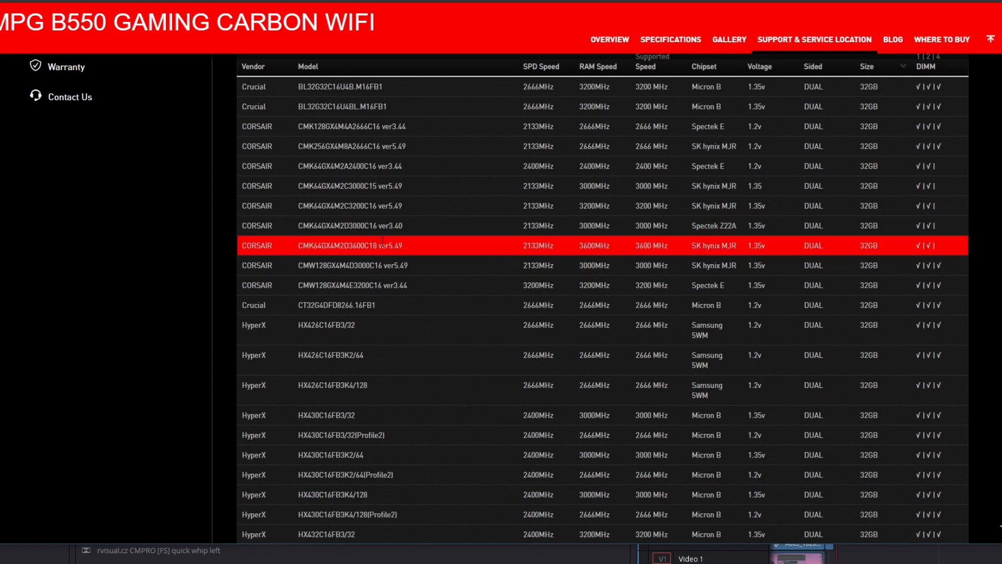
drag(375, 243, 330, 255)
click(337, 246)
double_click(337, 245)
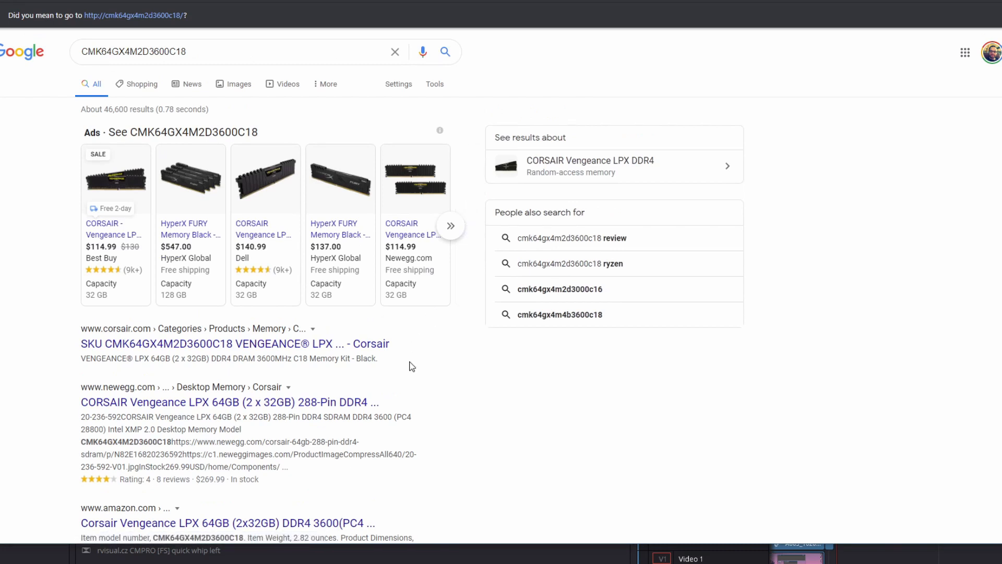
scroll(409, 366, down, 2)
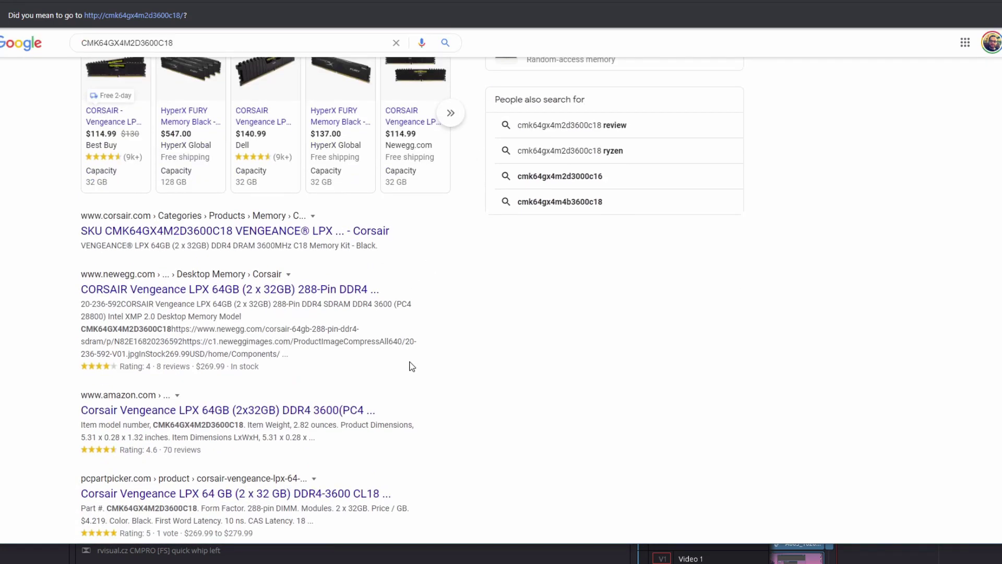
Check the Corsair product page for CMK64GX4M2D3600C18, return to results, and reselect the model number.
click(166, 234)
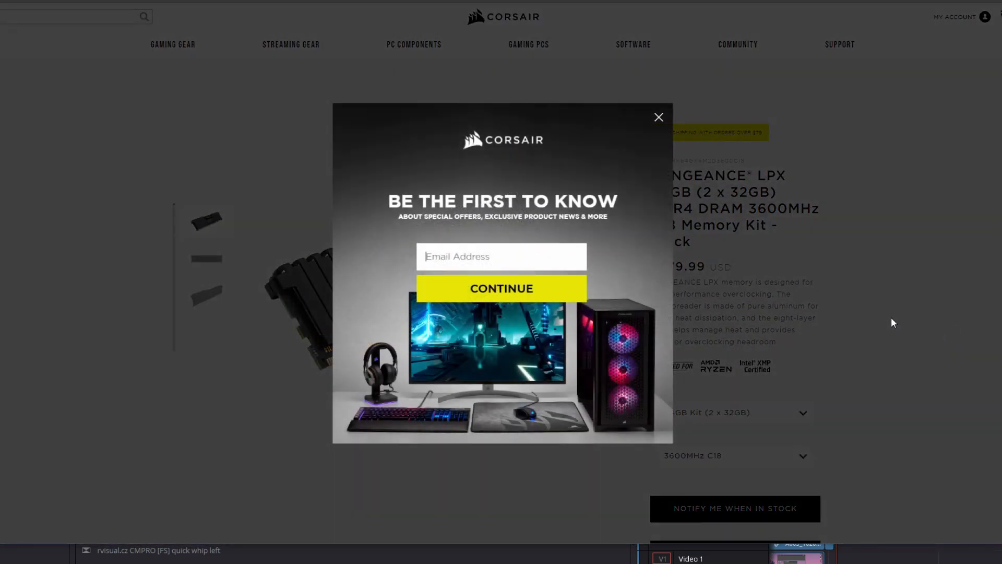
click(655, 115)
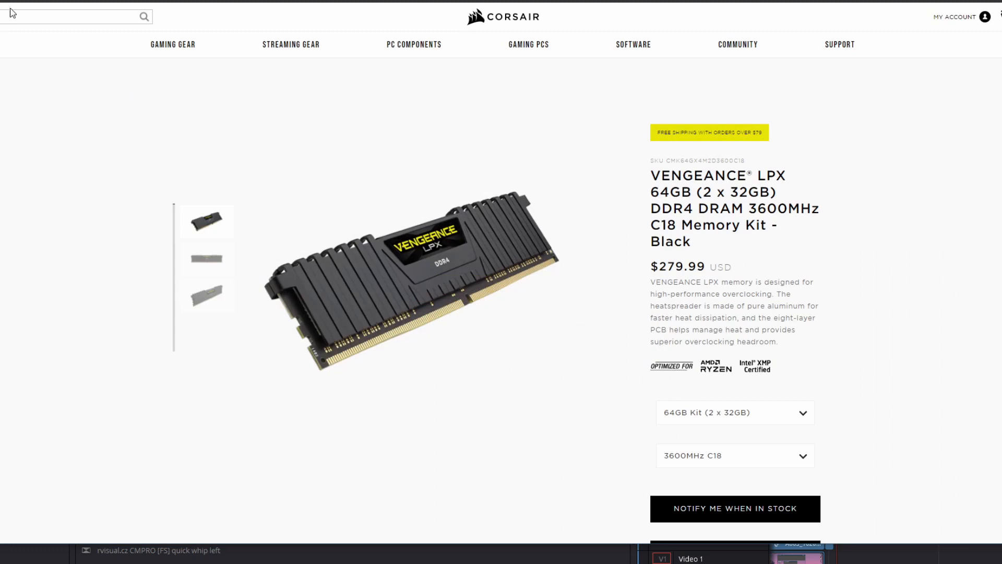
key(alt+Left)
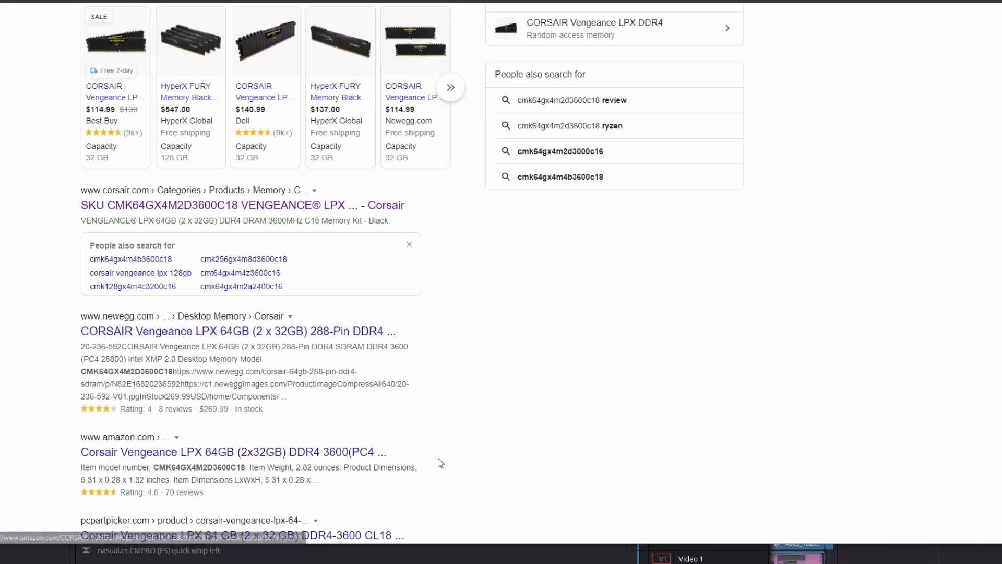
scroll(433, 391, down, 3)
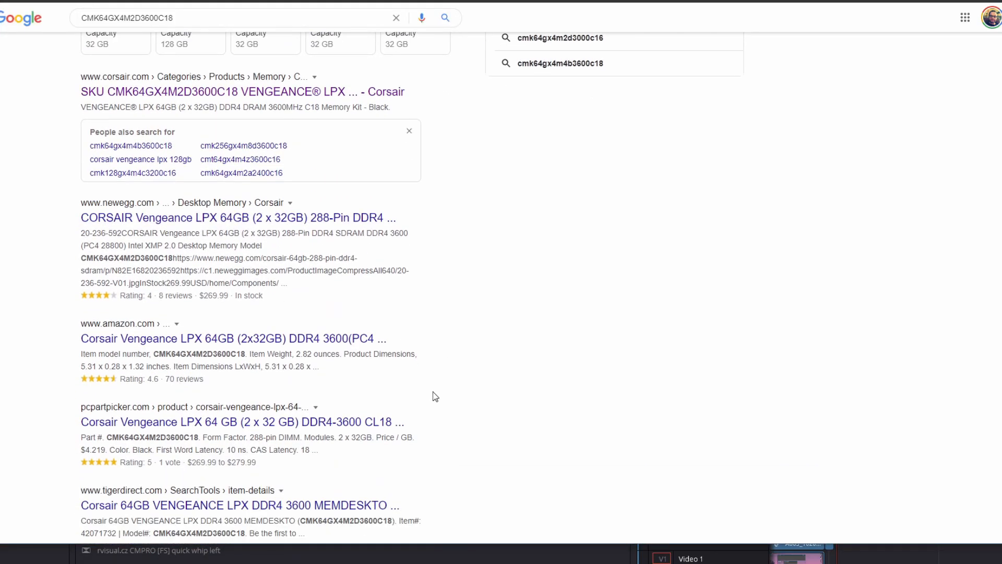
scroll(435, 396, down, 3)
scroll(434, 397, up, 3)
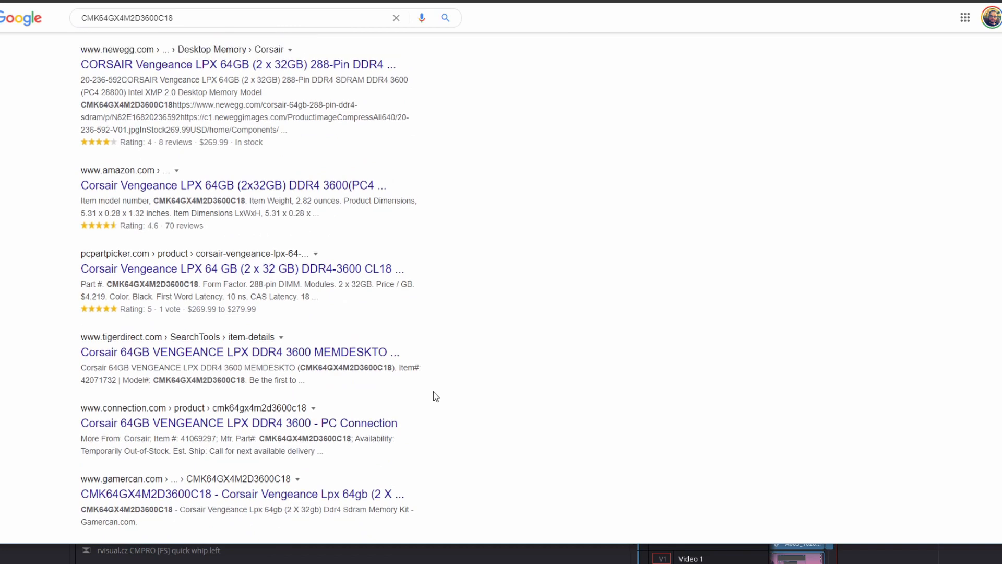
scroll(439, 388, up, 6)
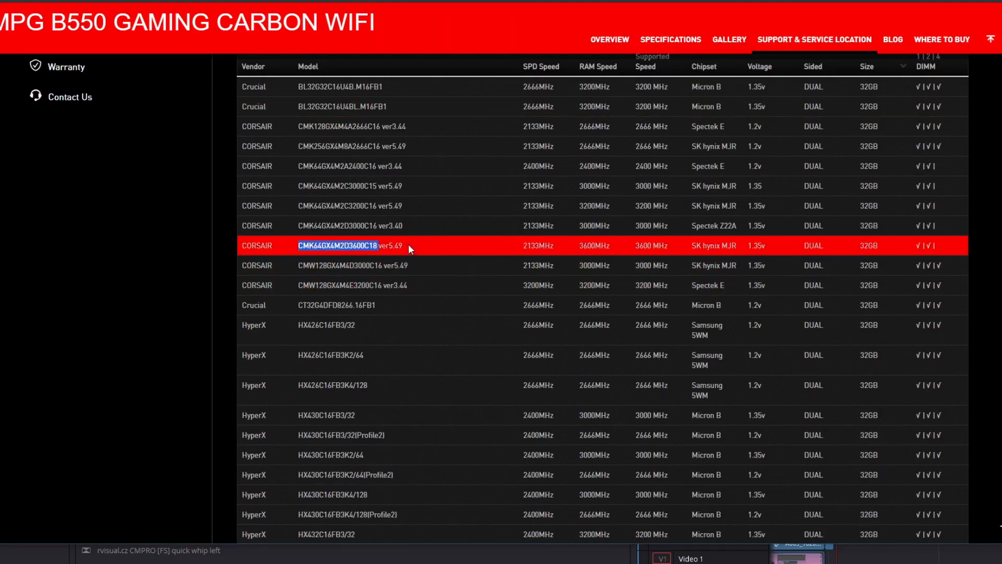
click(427, 244)
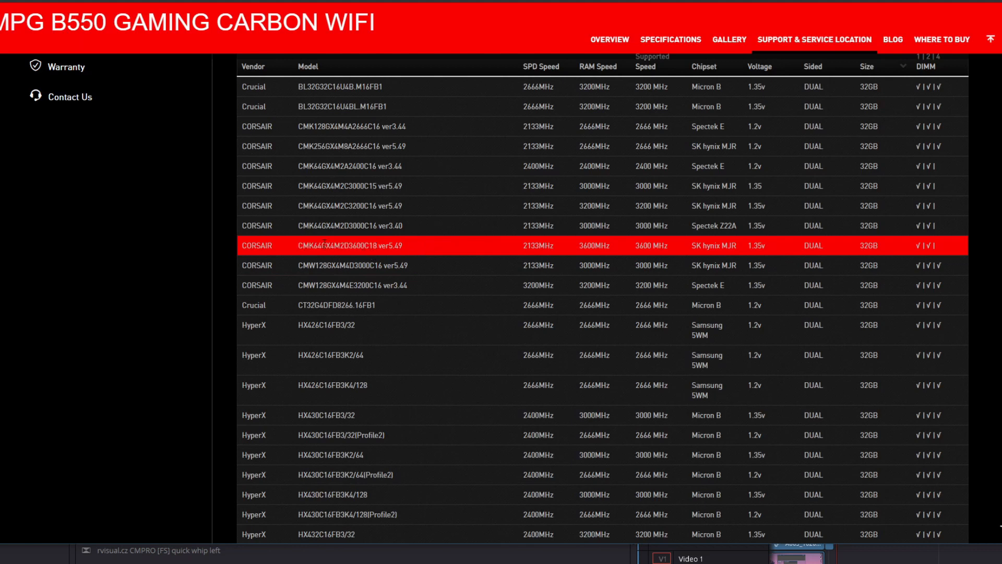
double_click(321, 246)
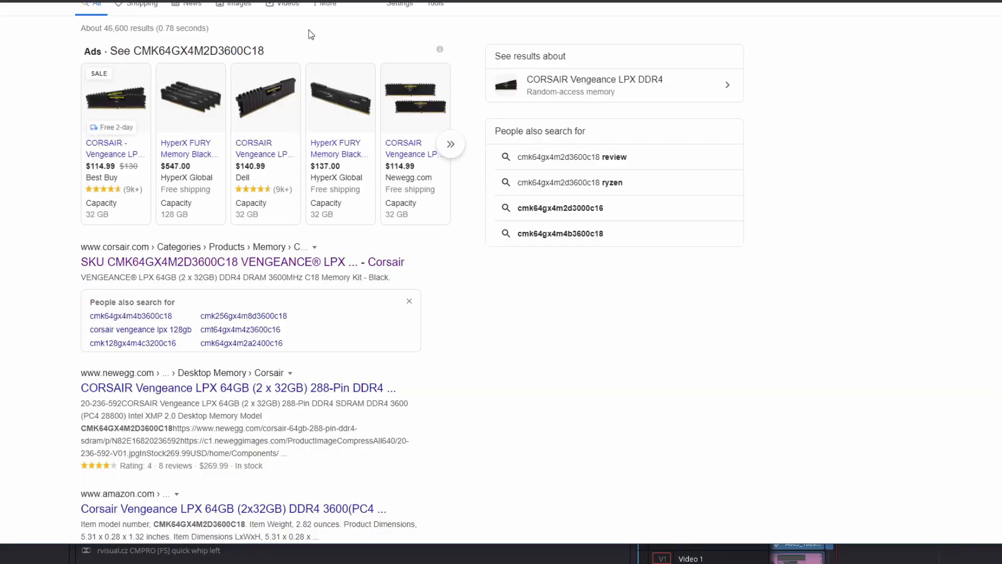
scroll(253, 79, up, 1)
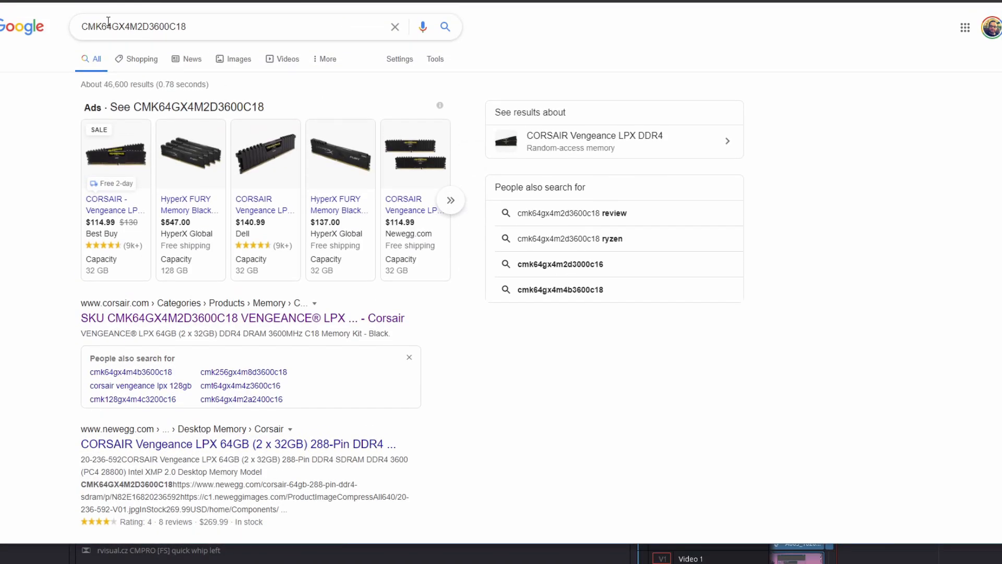
Search for the 32GB CMK32GX4M2D3600C18 kit, open its Newegg listing, and select the model code.
drag(111, 27, 102, 27)
text(32)
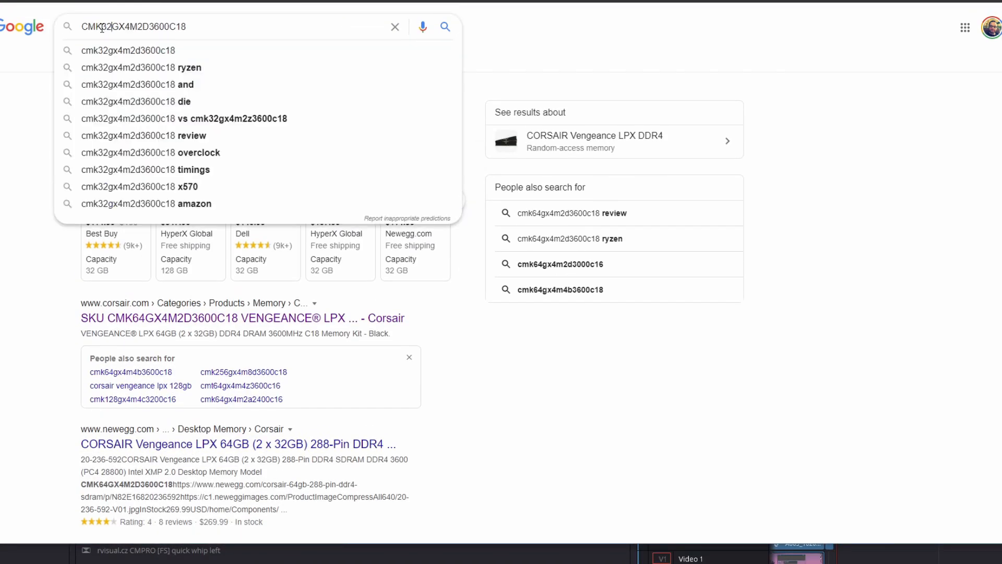
key(Return)
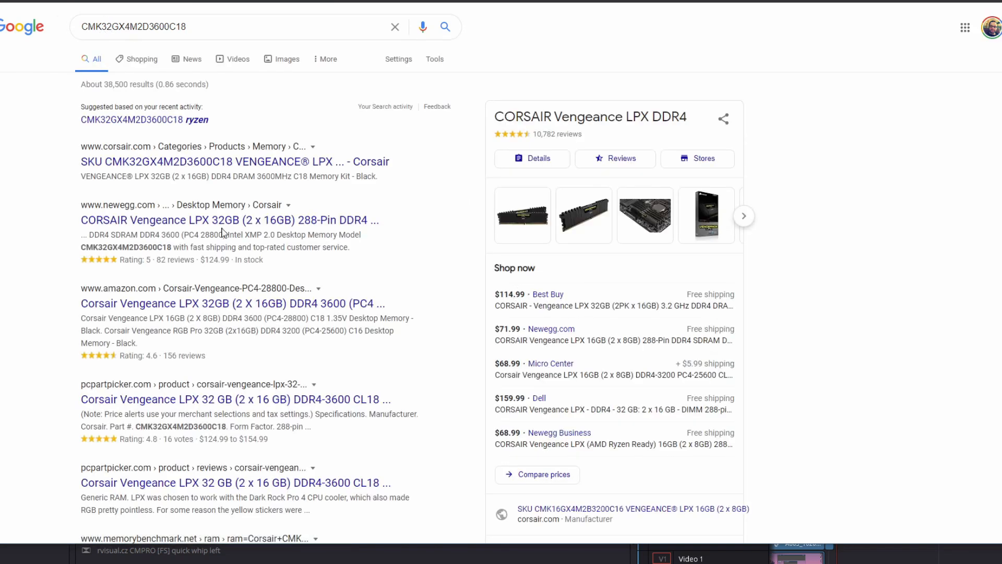
click(183, 225)
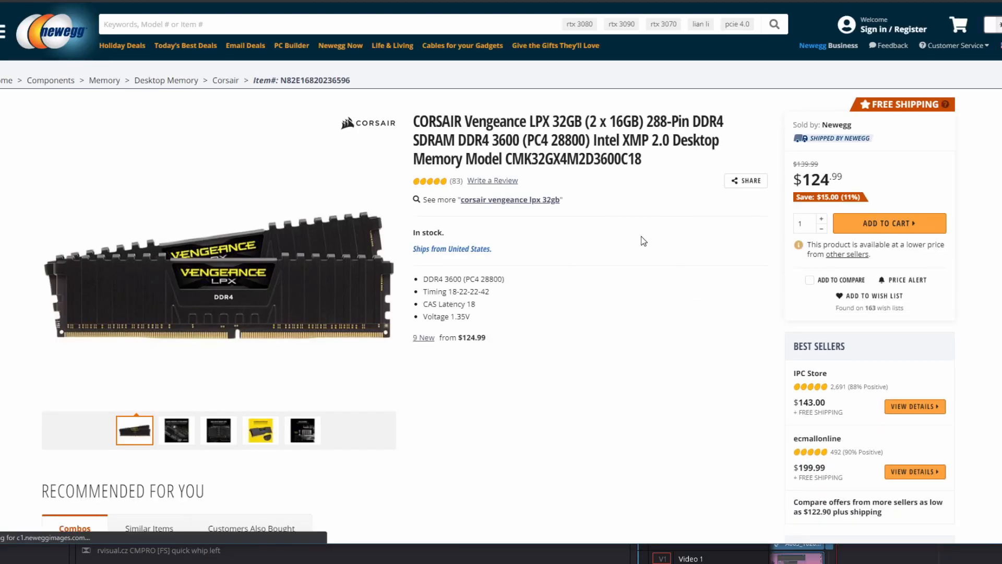
drag(646, 158, 405, 128)
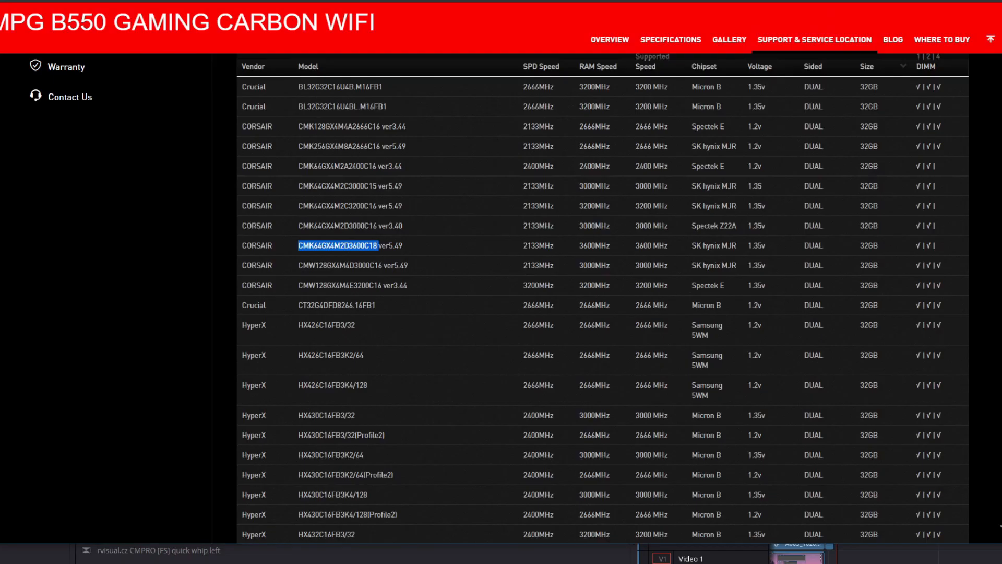
right_click(327, 249)
Find the Corsair Vengeance LPX 32 GB DDR4-3600 kit in PCPartPicker's memory search and add it.
click(376, 258)
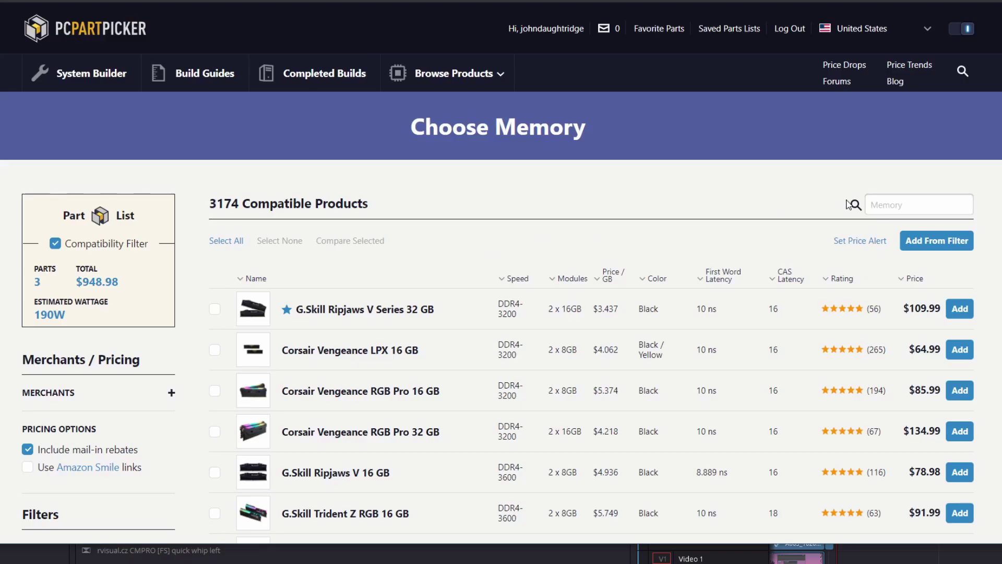
click(917, 204)
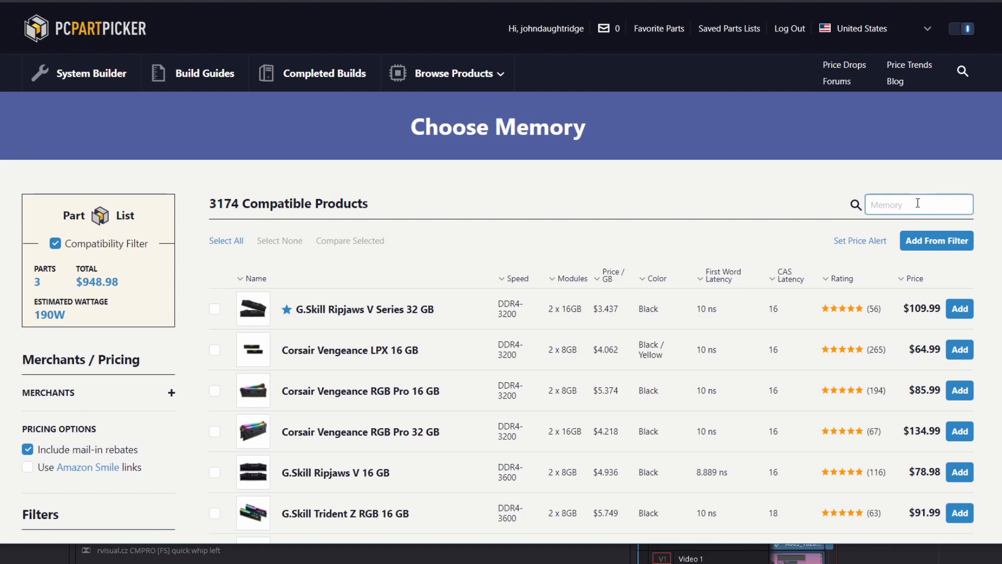
key(ctrl+v)
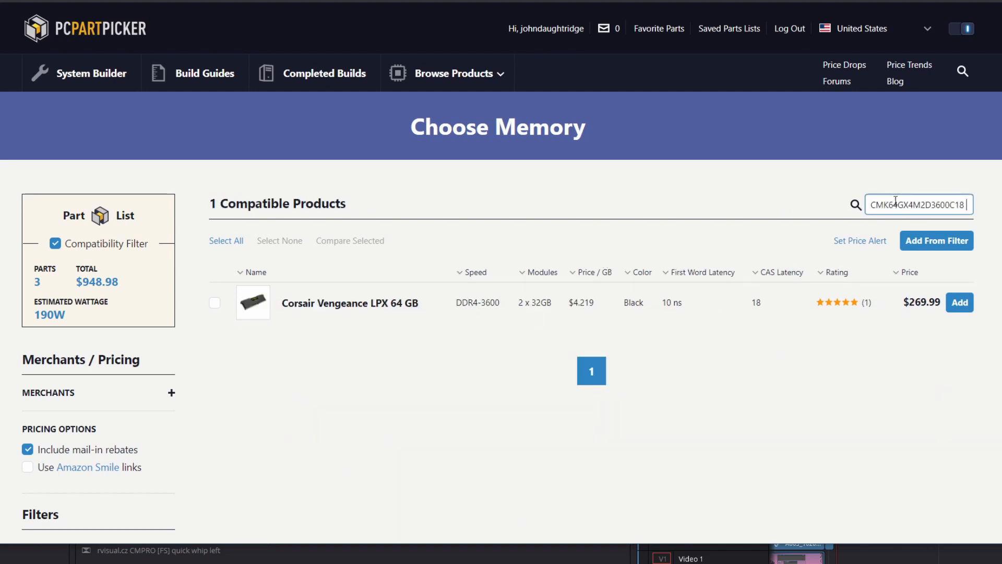
key(BackSpace)
key(BackSpace)
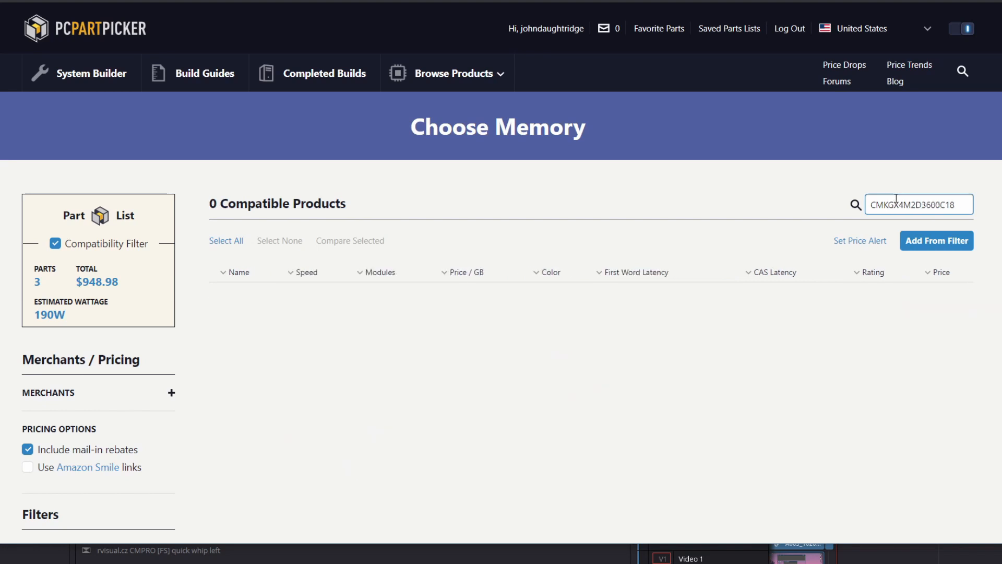
text(32)
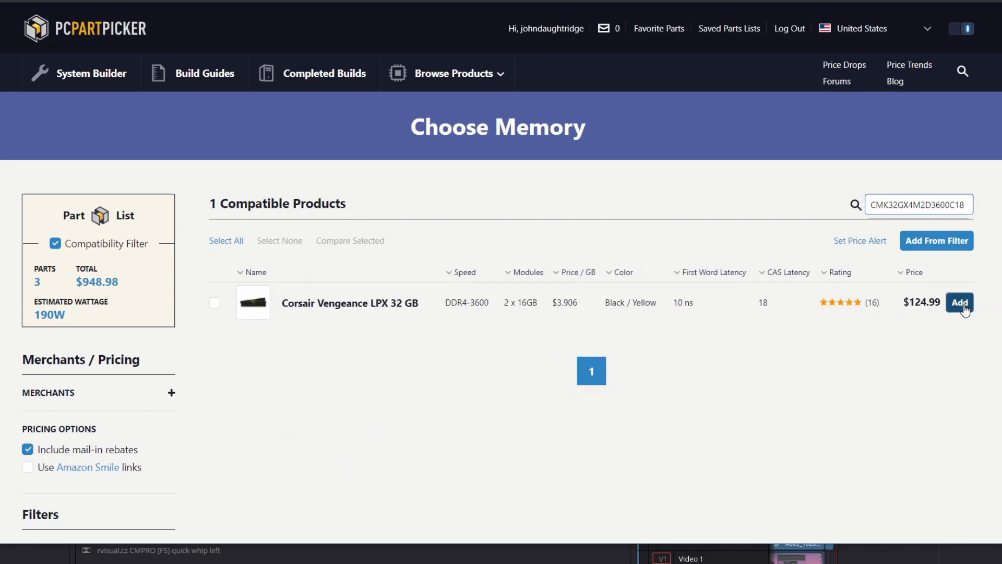
click(961, 303)
scroll(343, 304, down, 4)
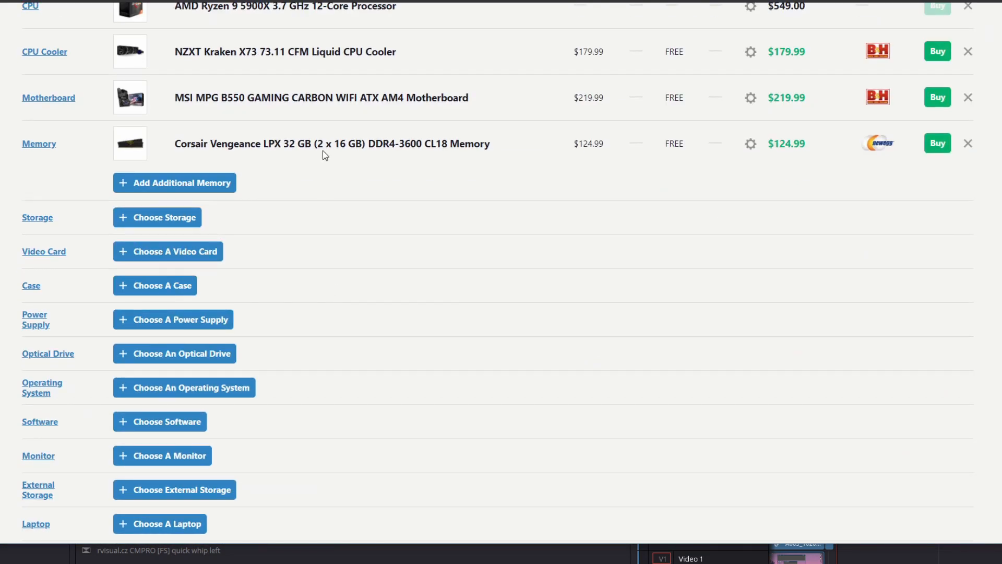
Add the Samsung 970 Evo 1 TB NVMe SSD, then start choosing an additional storage drive.
click(158, 218)
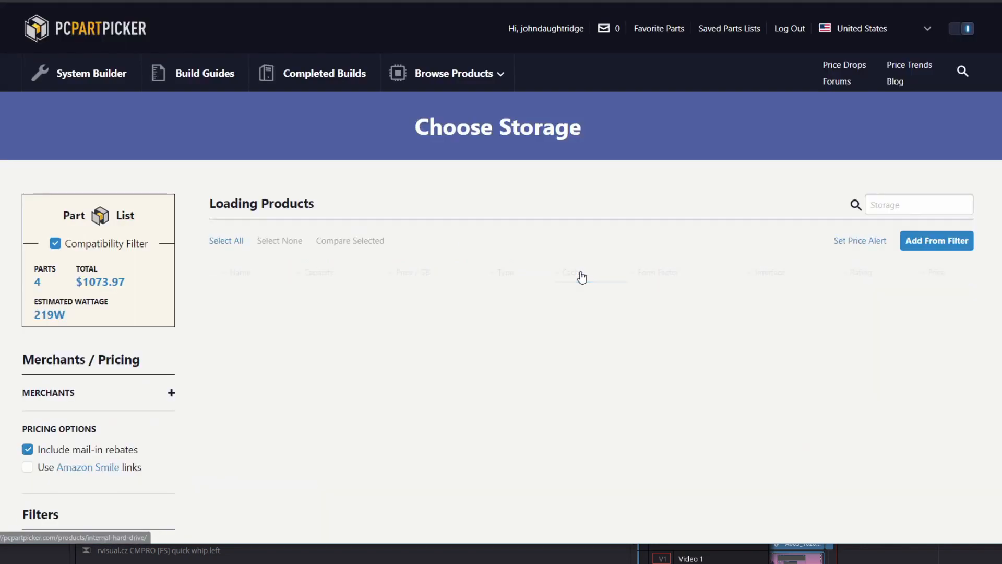
scroll(562, 460, down, 2)
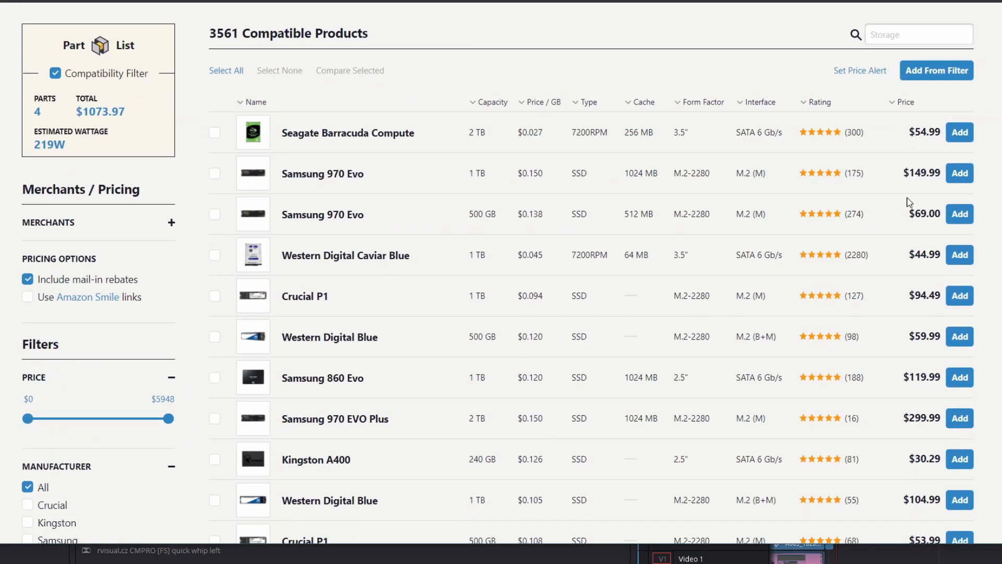
click(960, 172)
scroll(382, 399, down, 4)
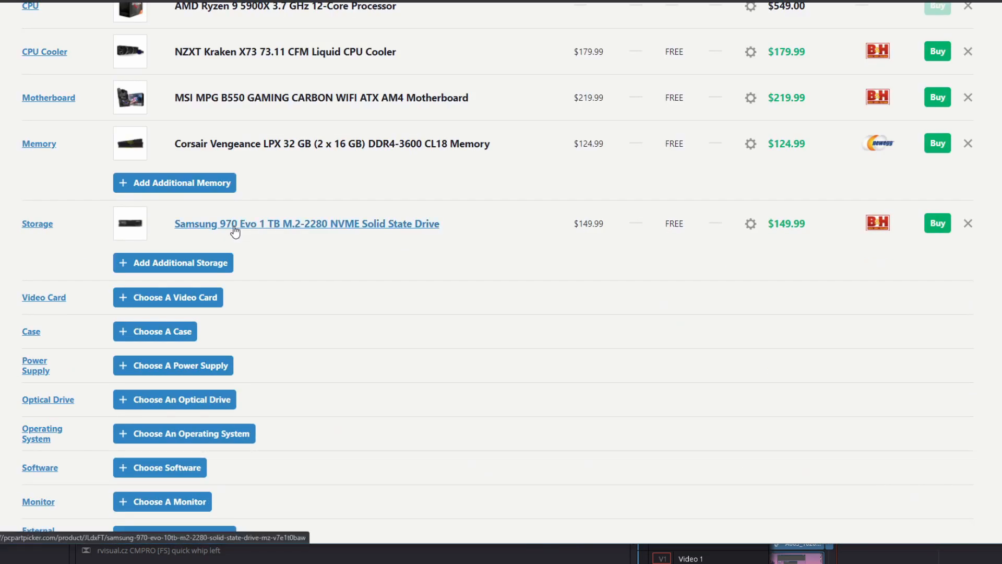
click(209, 269)
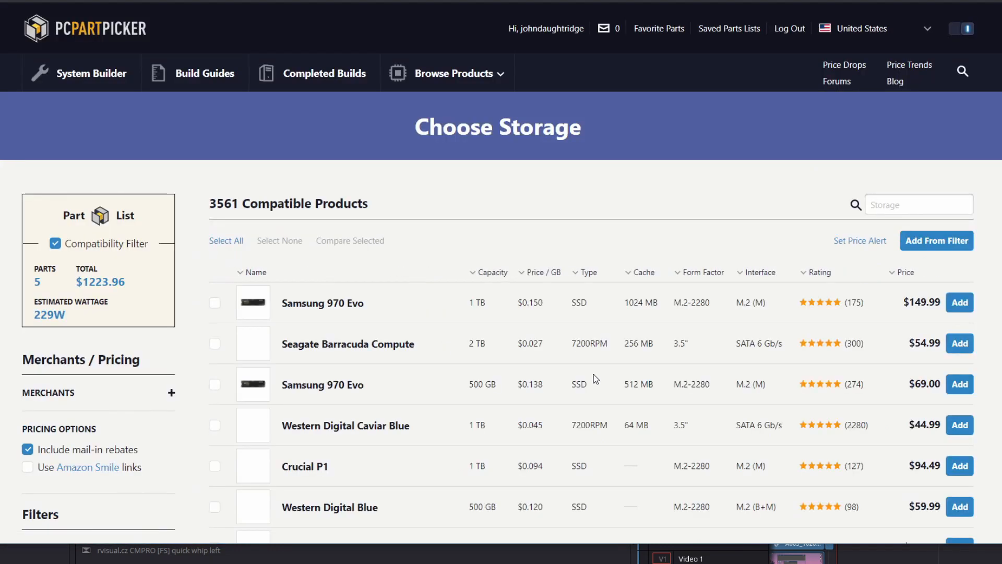
scroll(593, 379, down, 4)
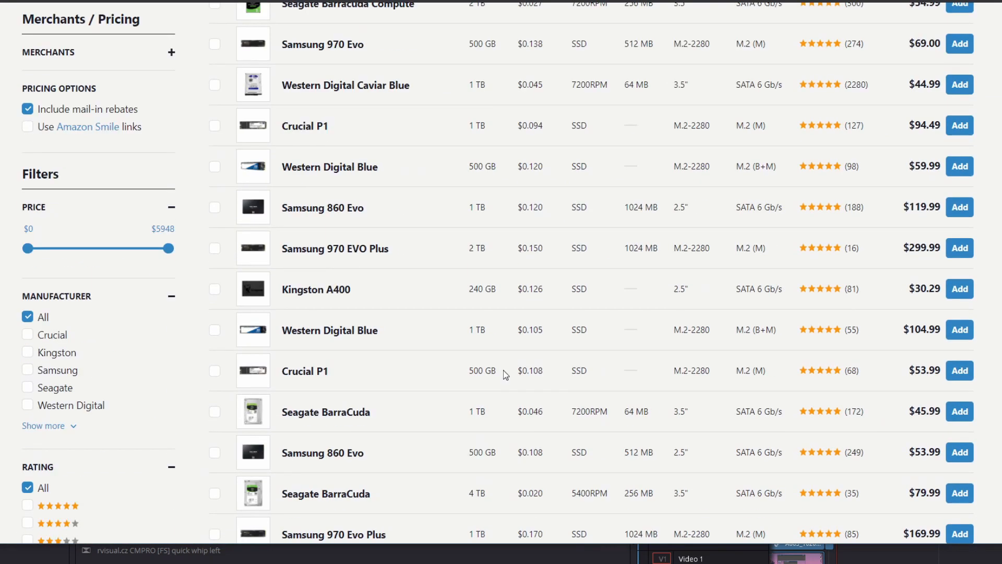
scroll(504, 370, down, 3)
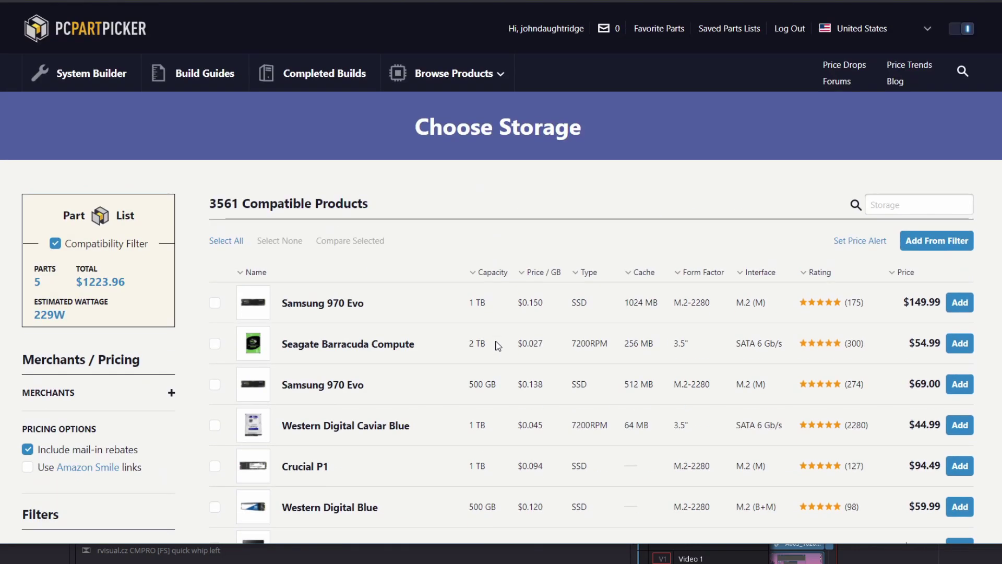
Sort storage by price per GB and add the ADATA SU760 1 TB SATA SSD as a second drive.
click(873, 204)
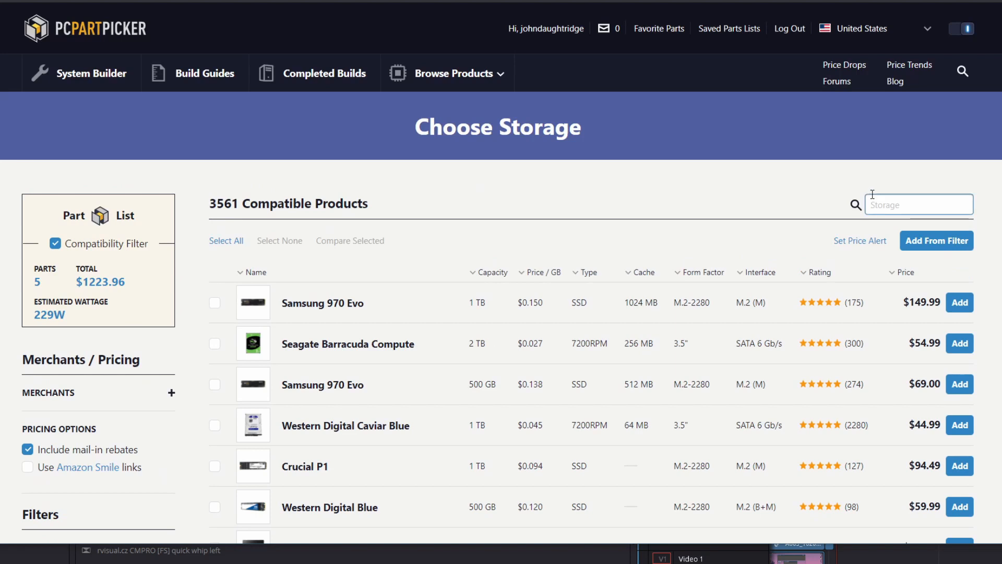
text(ssd)
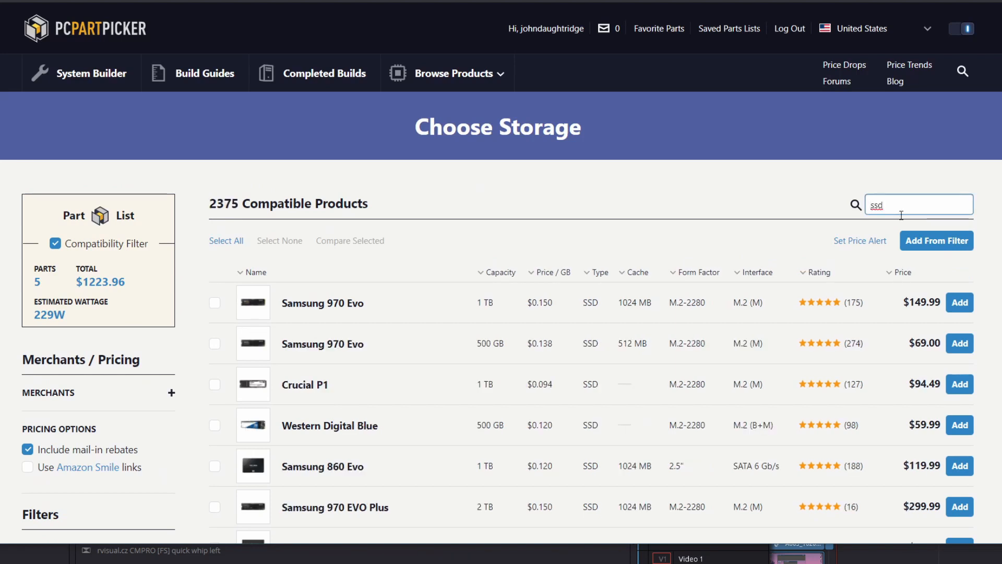
click(554, 279)
scroll(512, 409, down, 3)
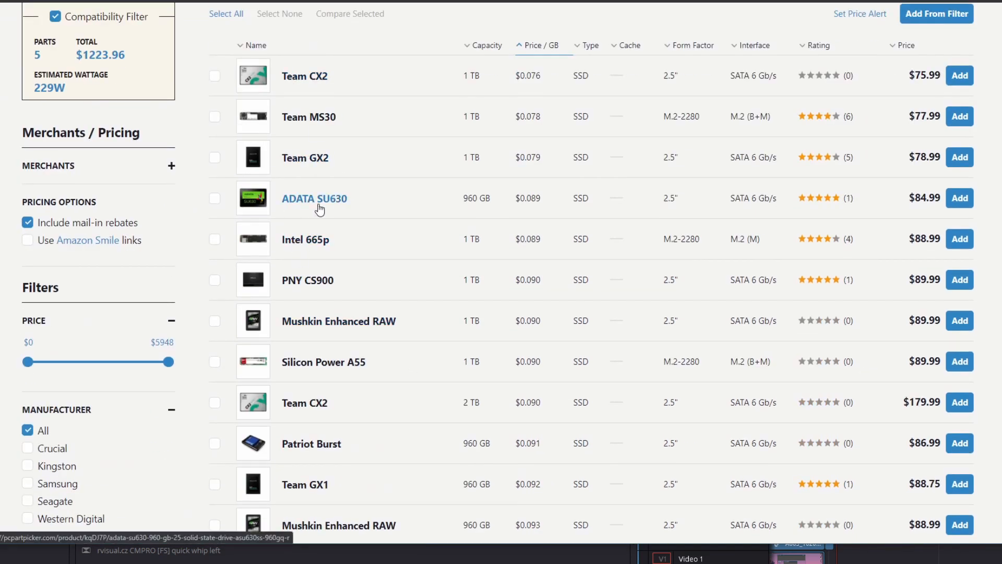
scroll(452, 378, down, 2)
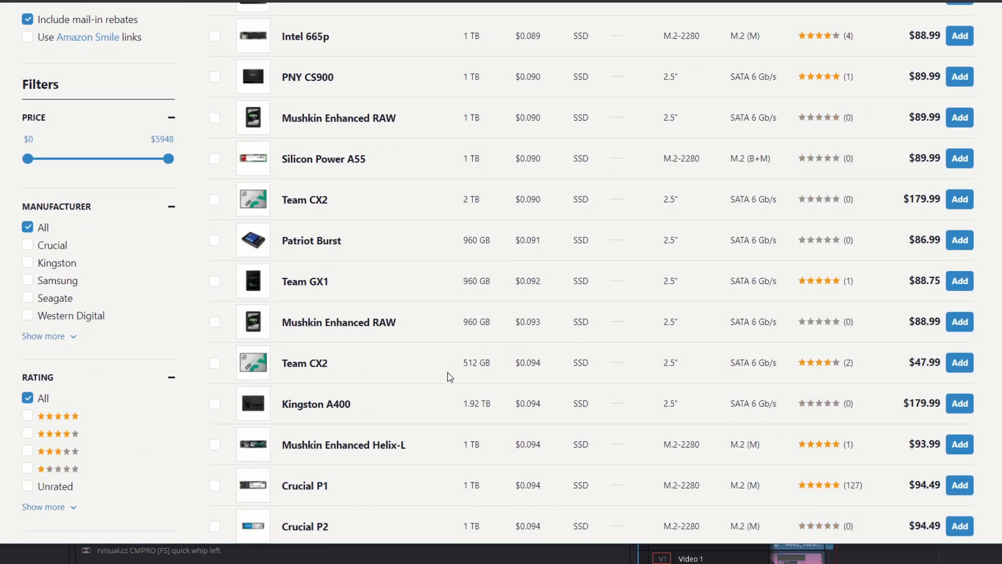
scroll(450, 376, down, 3)
scroll(445, 385, down, 2)
scroll(444, 386, down, 2)
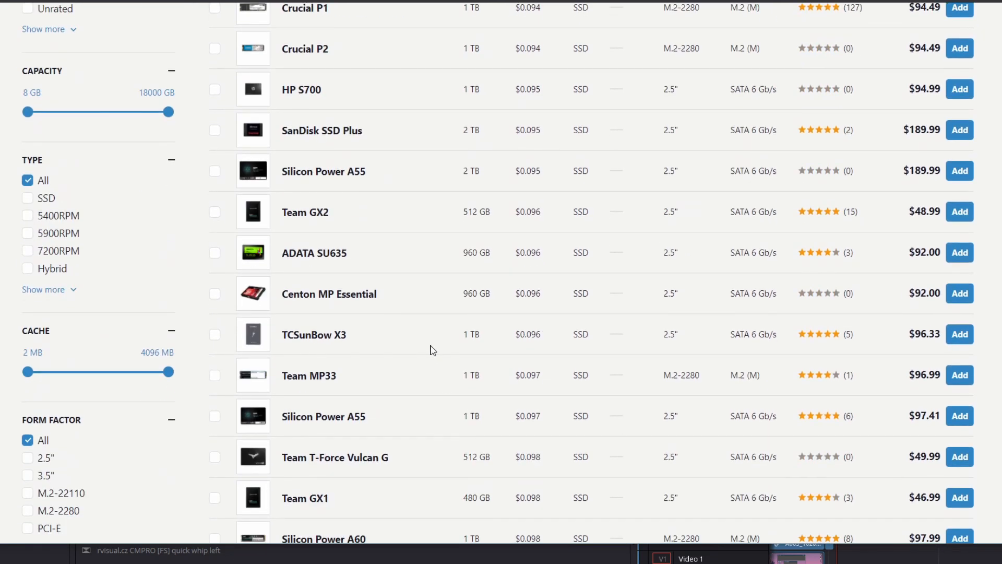
scroll(353, 415, down, 3)
scroll(351, 420, down, 2)
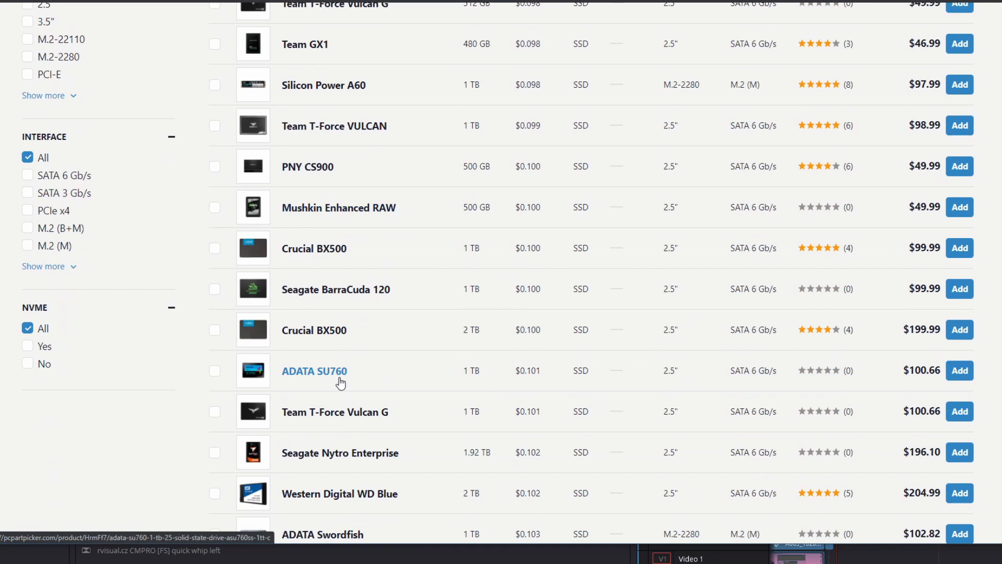
click(967, 376)
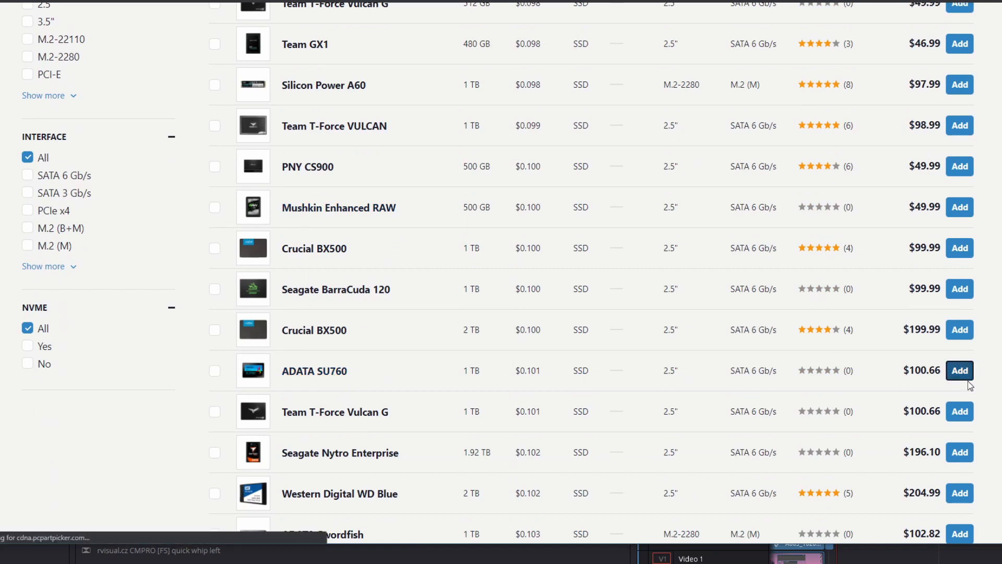
scroll(398, 350, down, 4)
scroll(552, 342, up, 5)
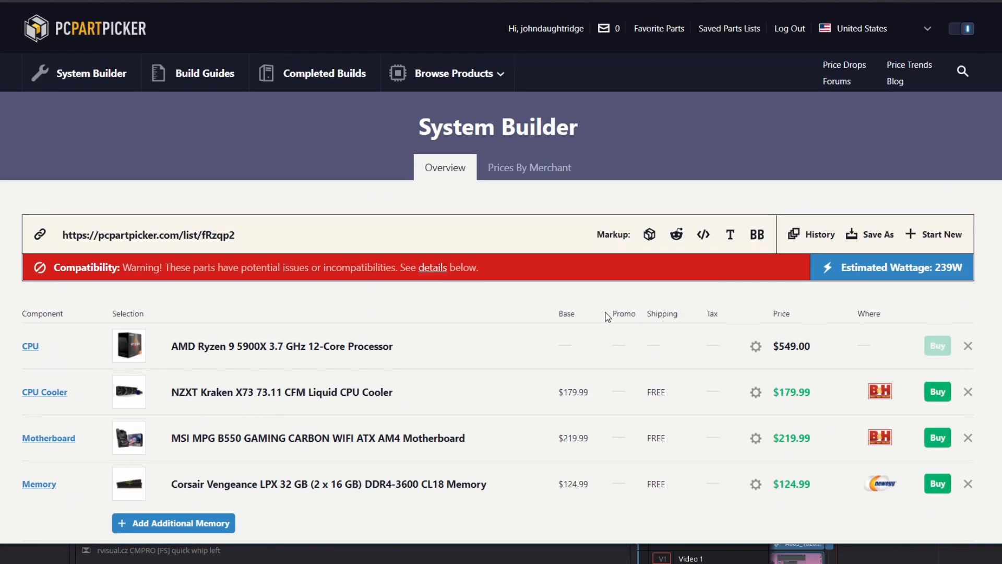
scroll(601, 318, down, 3)
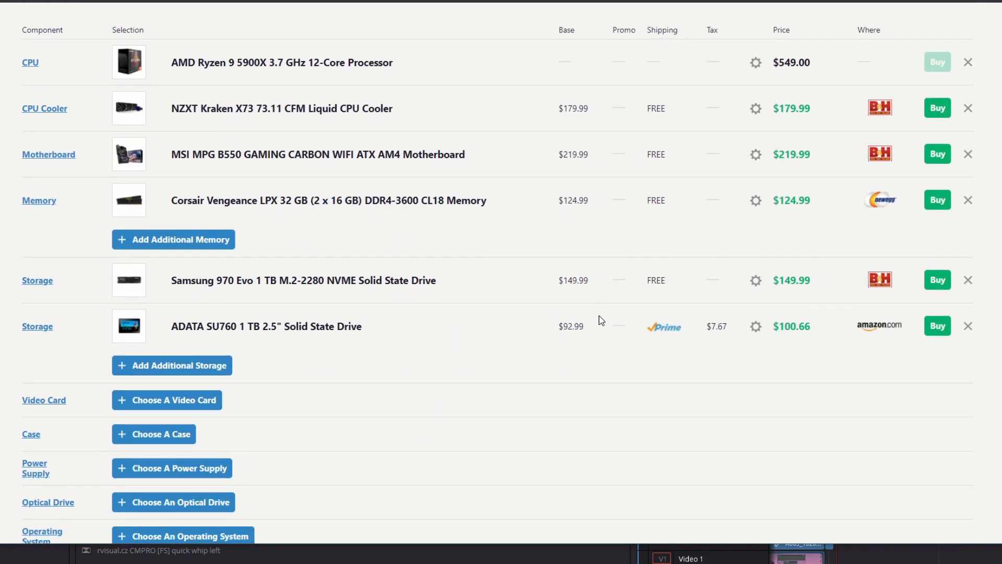
scroll(601, 319, down, 4)
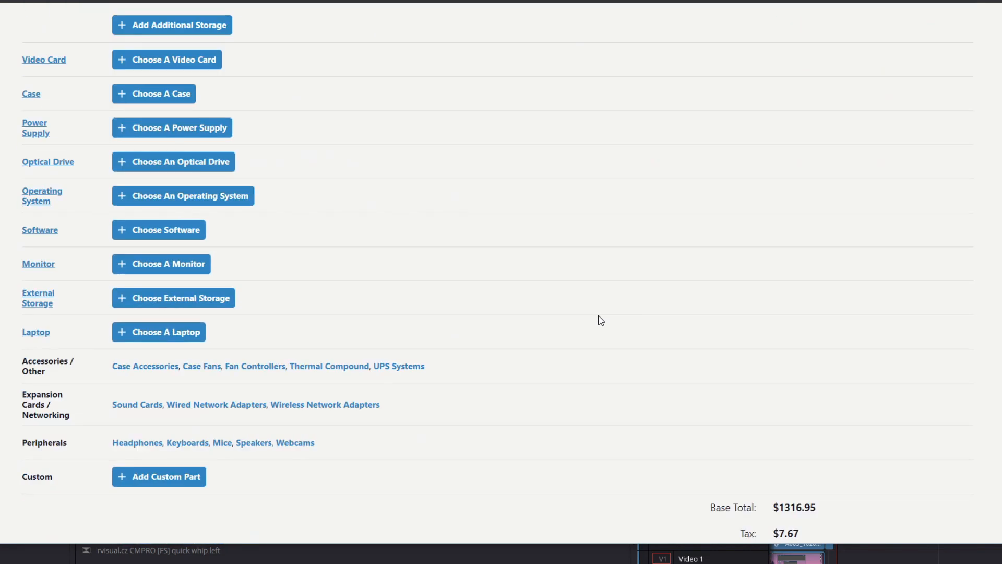
scroll(601, 320, up, 2)
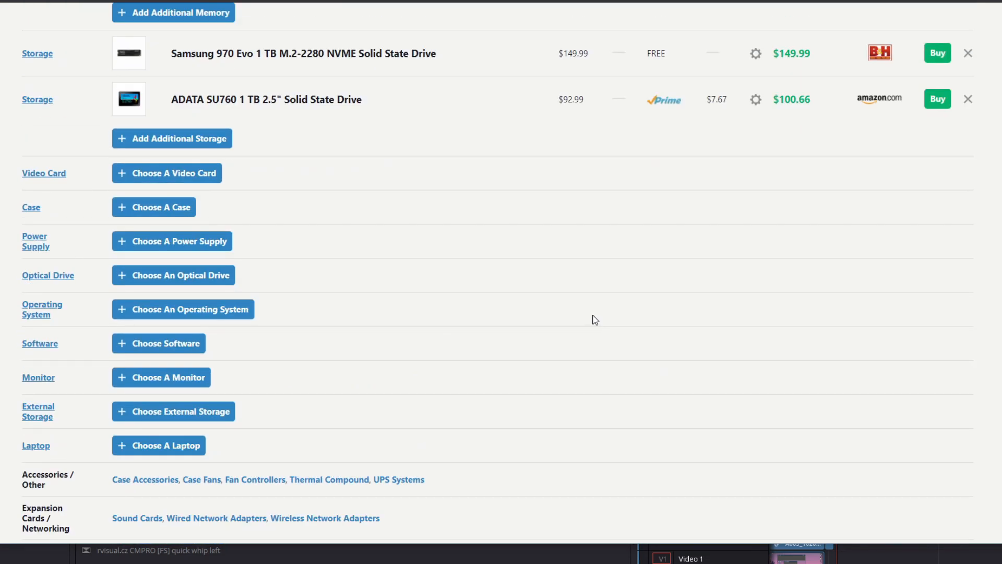
Bring up the list of compatible video cards for the build.
click(168, 175)
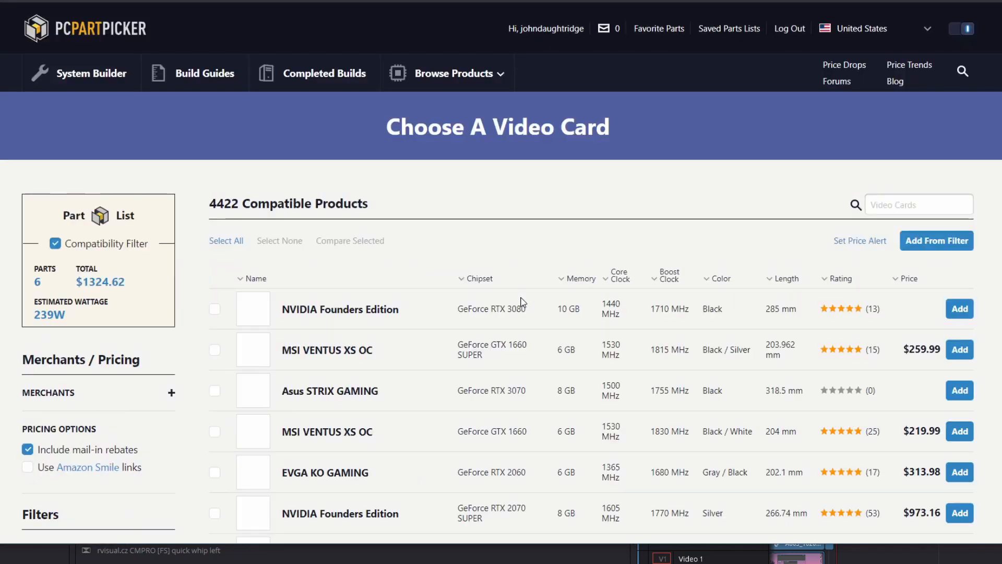
scroll(776, 368, down, 2)
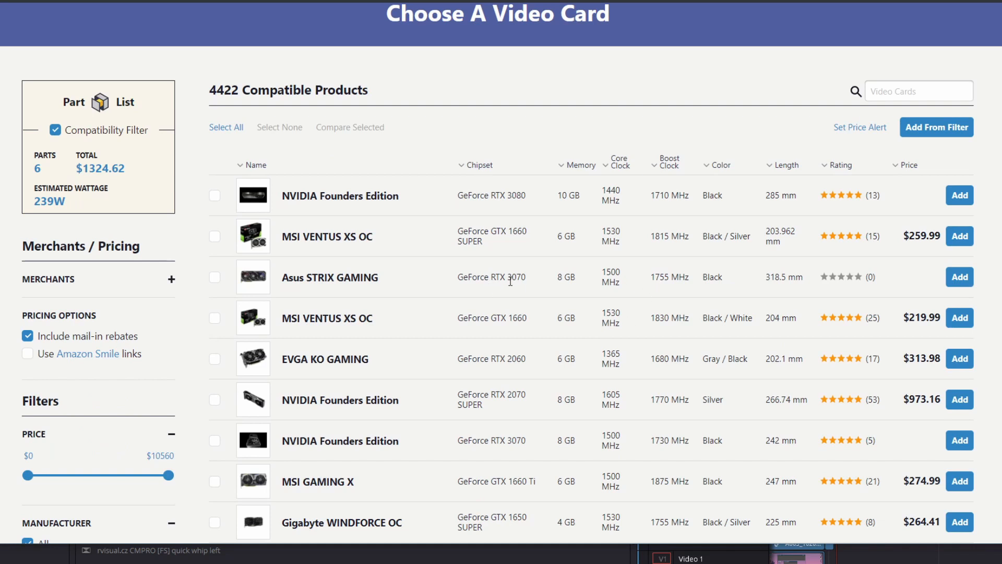
Search for 3070 and add the Asus STRIX GAMING GeForce RTX 3070 as the video card.
click(905, 87)
text(070)
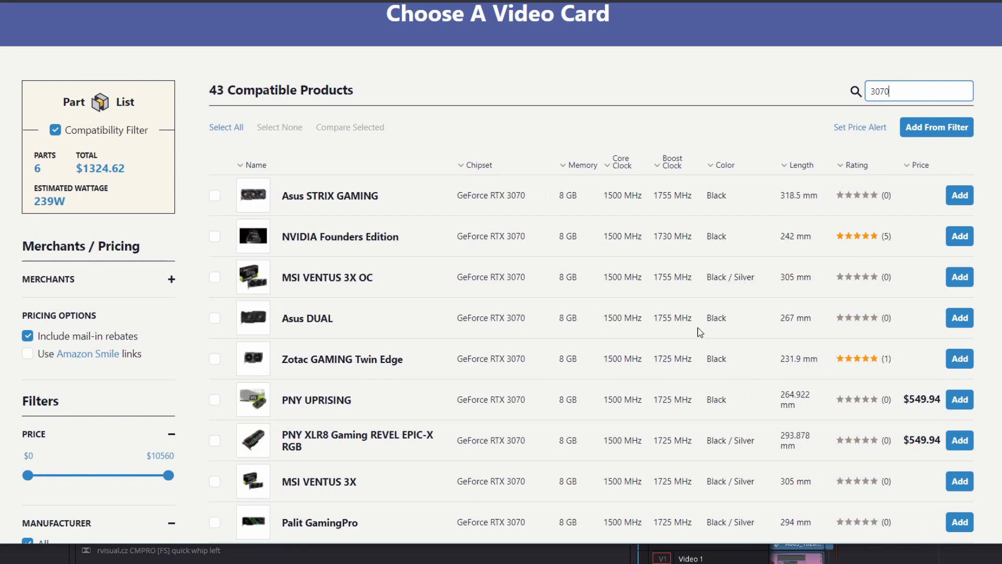
click(965, 203)
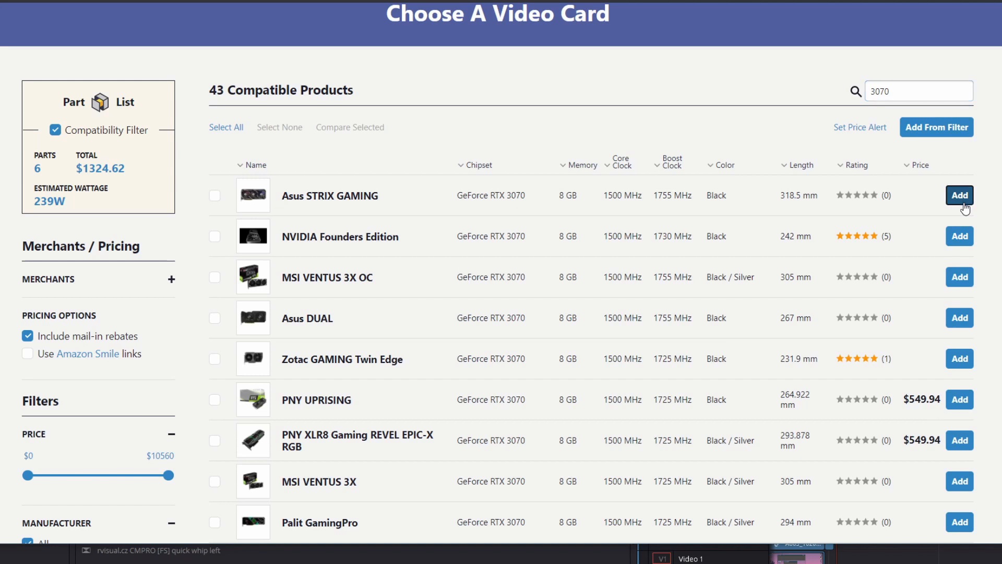
scroll(503, 382, down, 2)
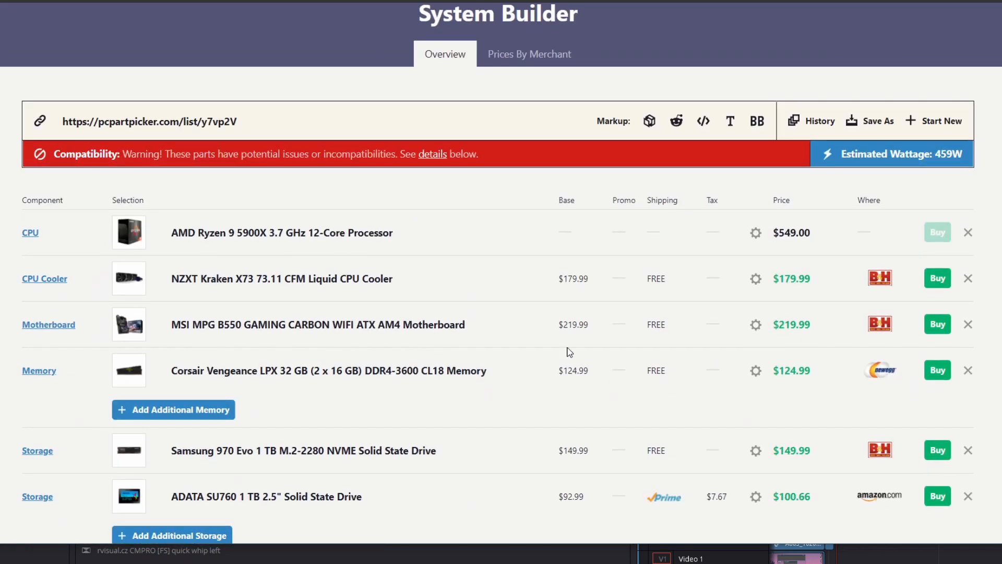
scroll(774, 383, down, 3)
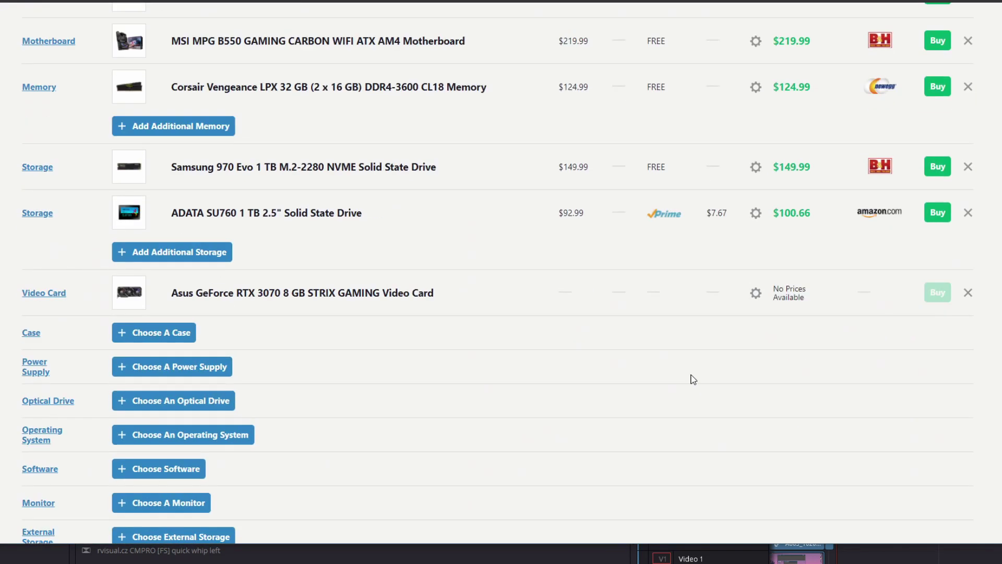
Give the RTX 3070 a manually entered $549.00 price and save it, total now $1873.62.
click(757, 293)
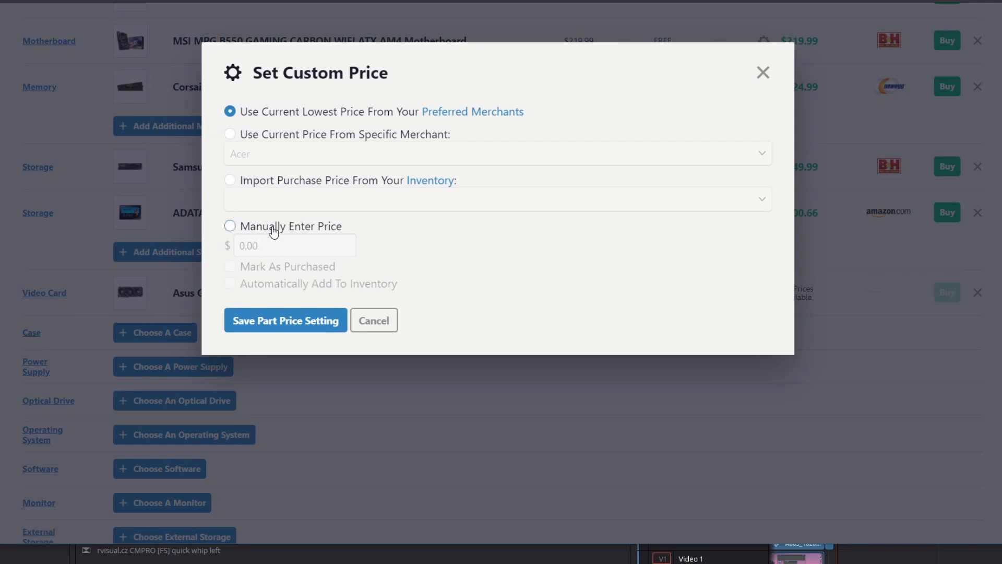
click(230, 227)
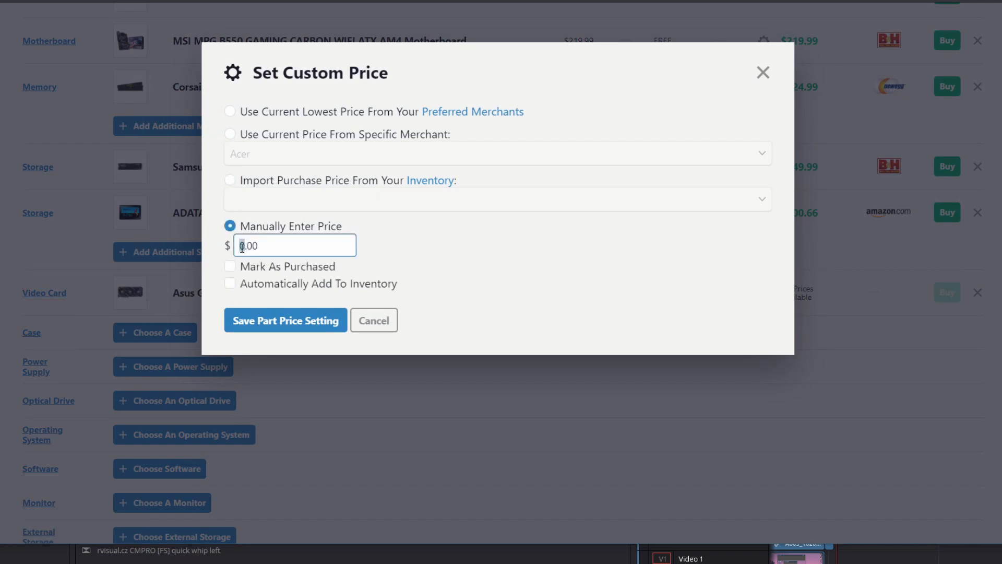
text(57)
text(49)
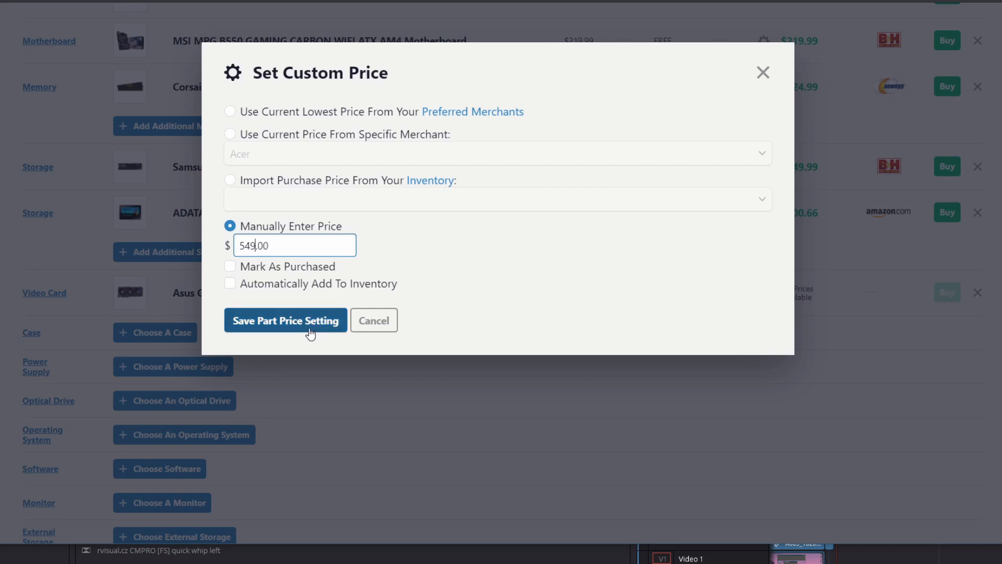
click(307, 326)
scroll(791, 375, down, 4)
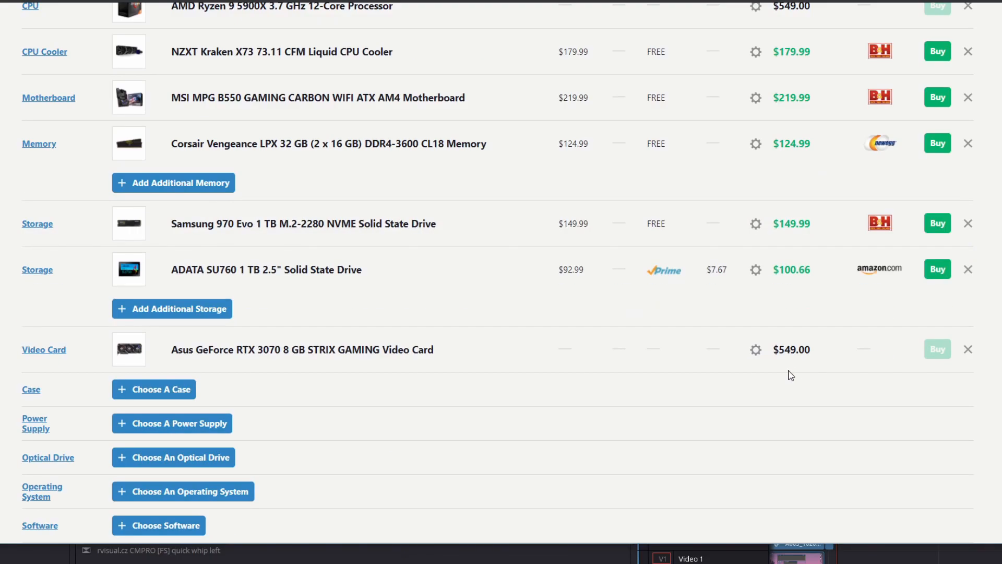
scroll(789, 375, down, 4)
scroll(786, 379, down, 3)
drag(841, 354, 756, 366)
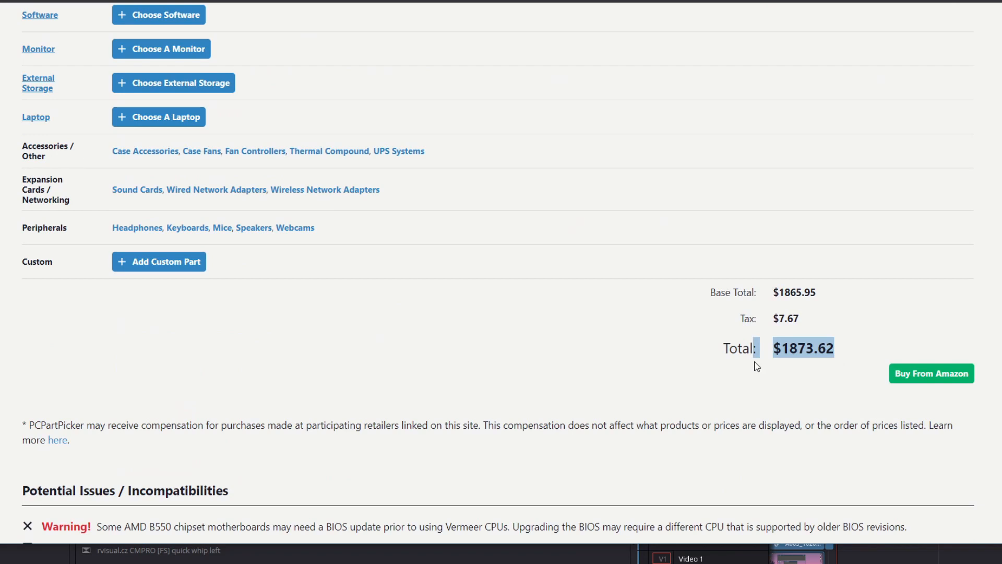
scroll(486, 398, up, 1)
scroll(400, 369, up, 3)
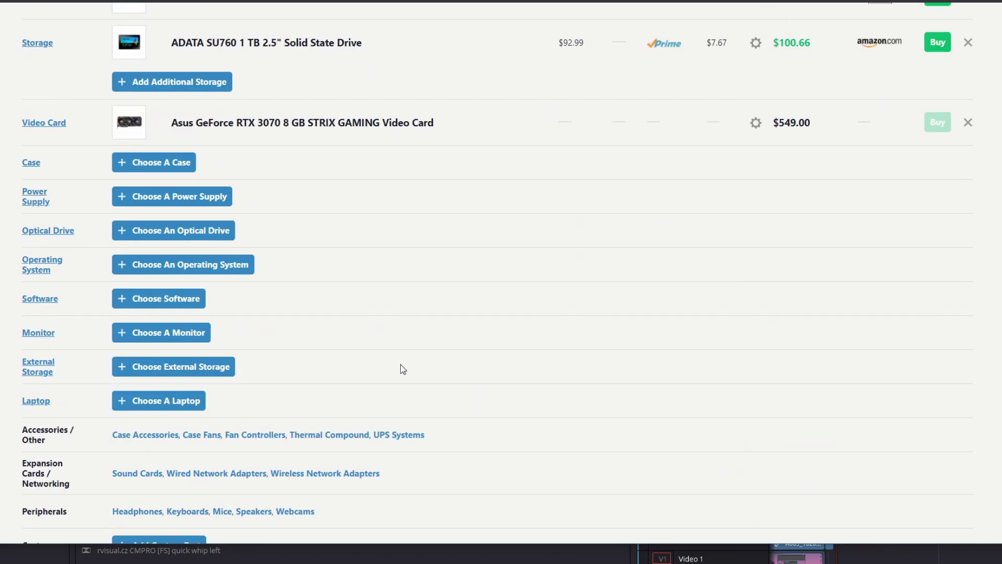
click(164, 173)
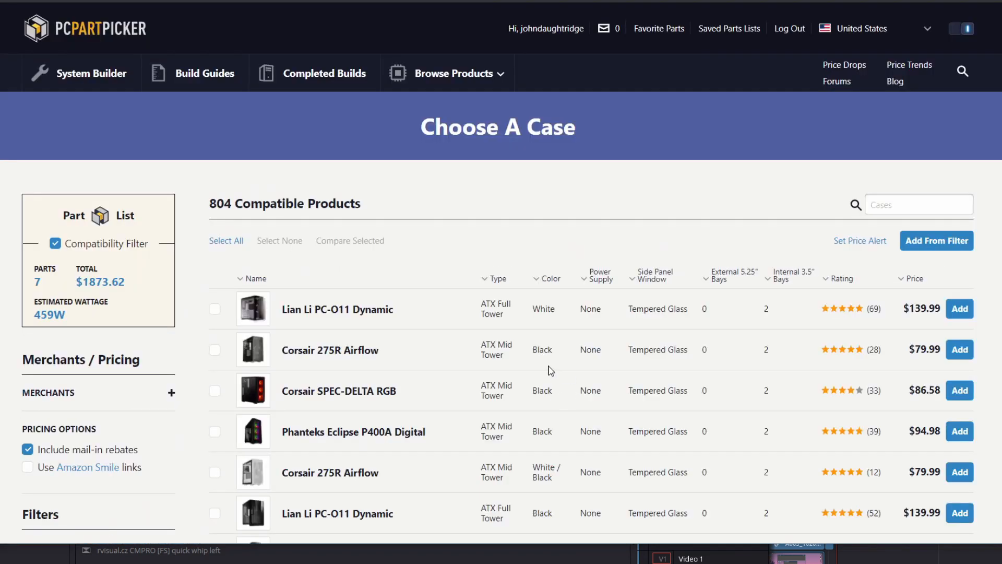
Search 'lian li' and add the Lian Li LANCOOL II-X mid tower case from its product page.
click(878, 208)
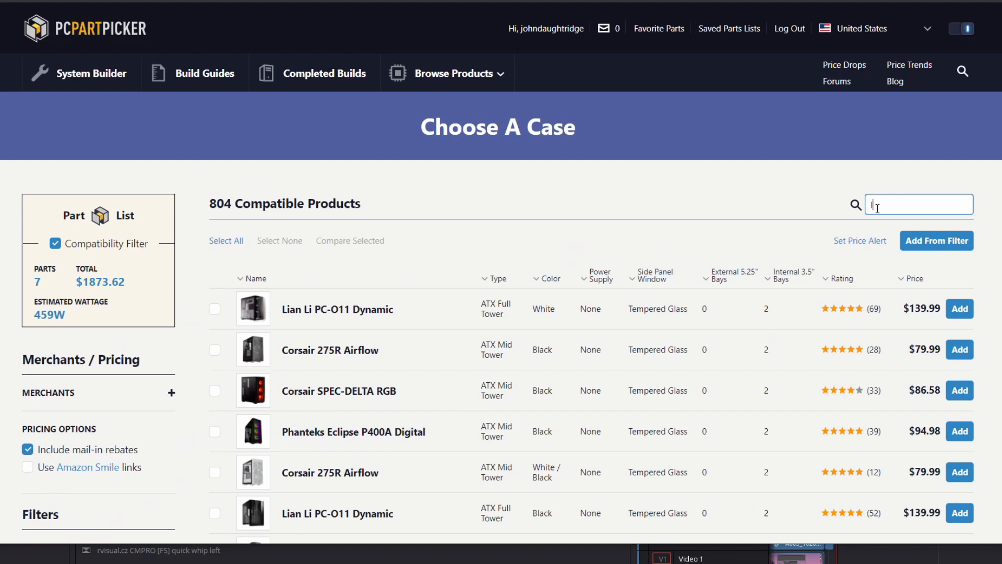
text(lian li)
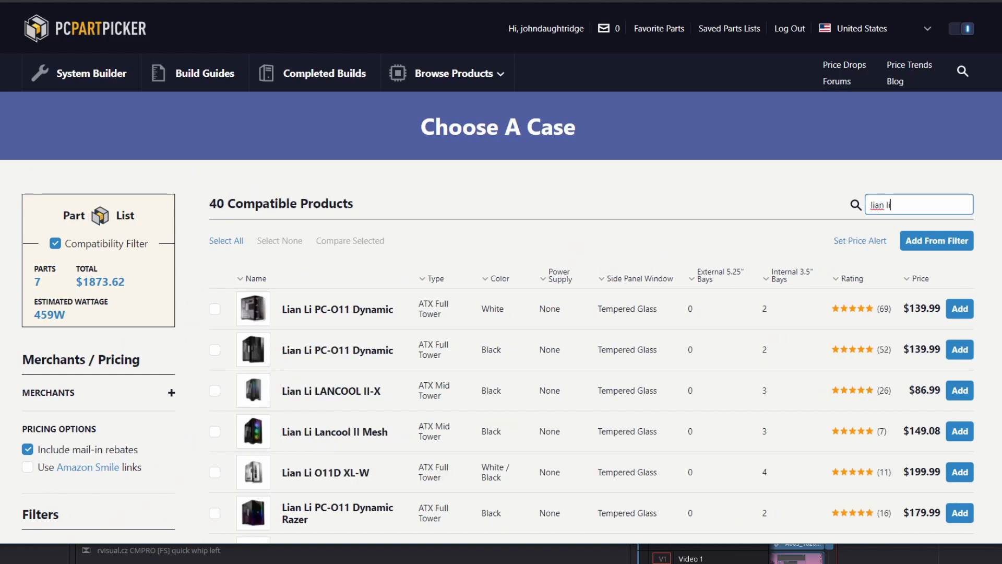
scroll(337, 392, down, 1)
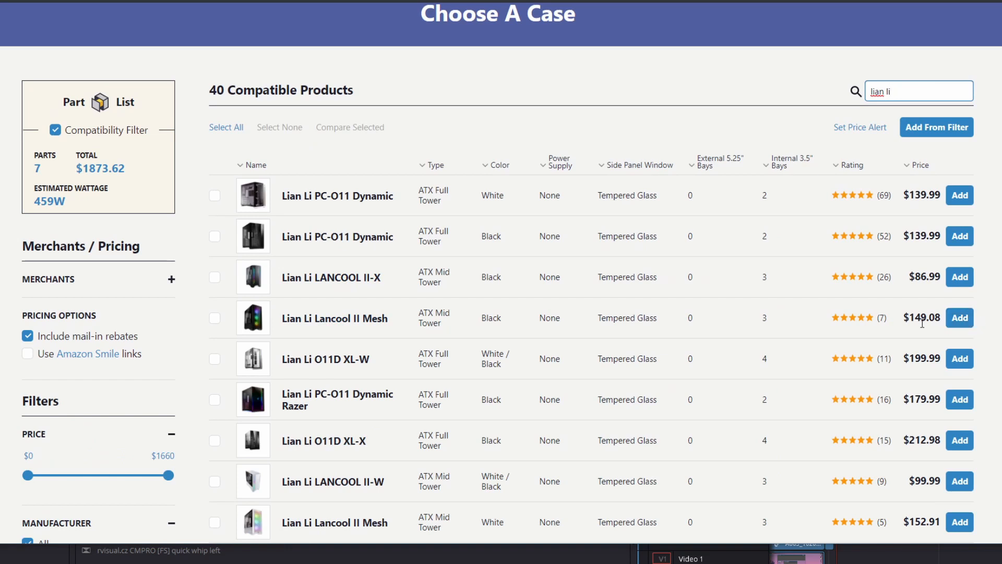
drag(922, 321, 904, 322)
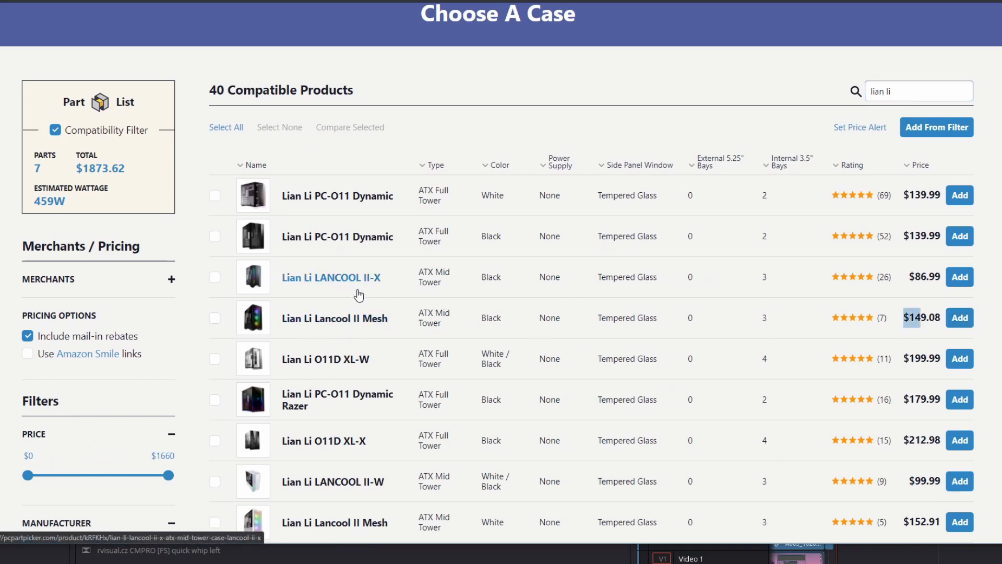
click(336, 284)
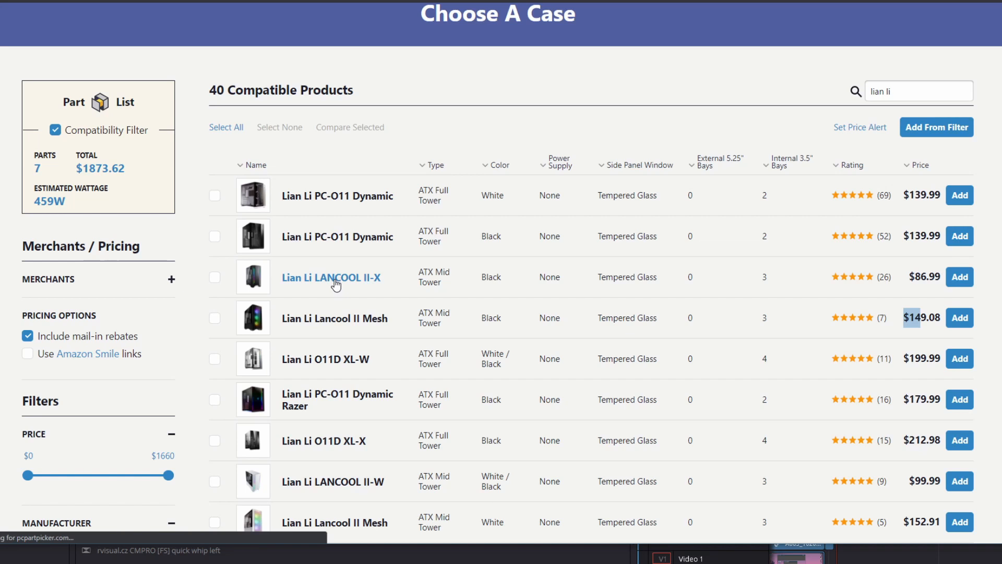
scroll(906, 407, down, 3)
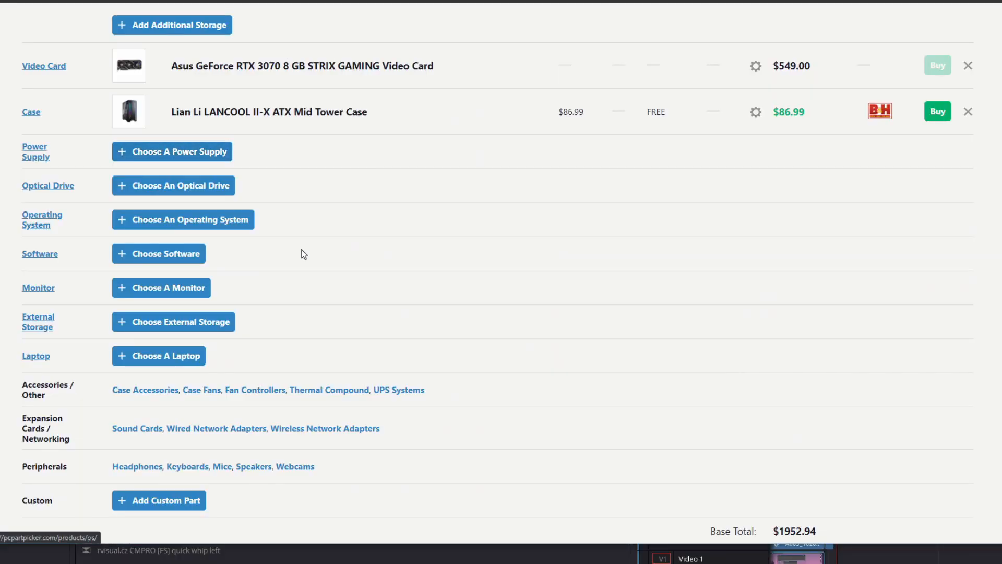
Add the Corsair RM (2019) 750 W 80+ Gold power supply, completing the $2085.60 build.
click(210, 149)
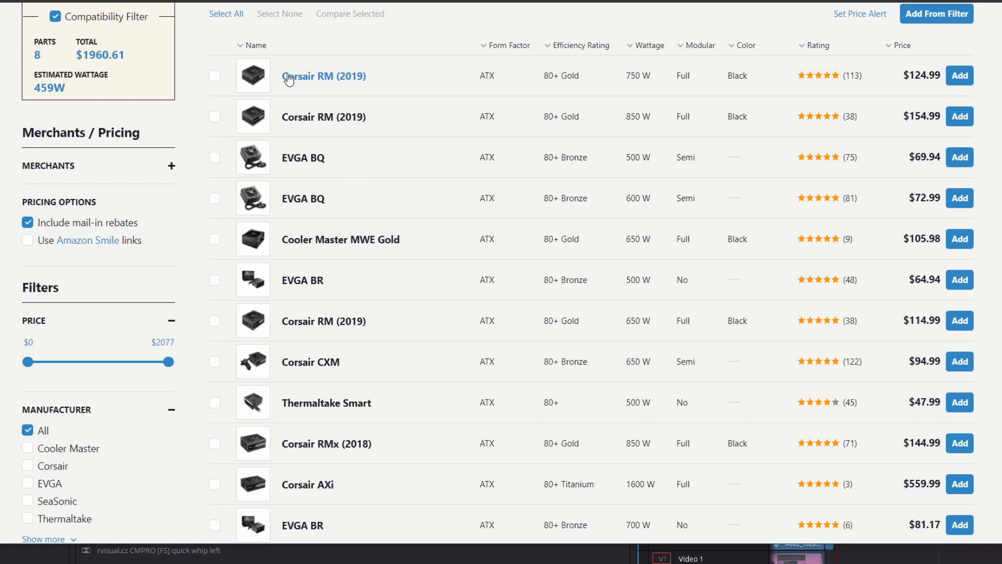
click(960, 75)
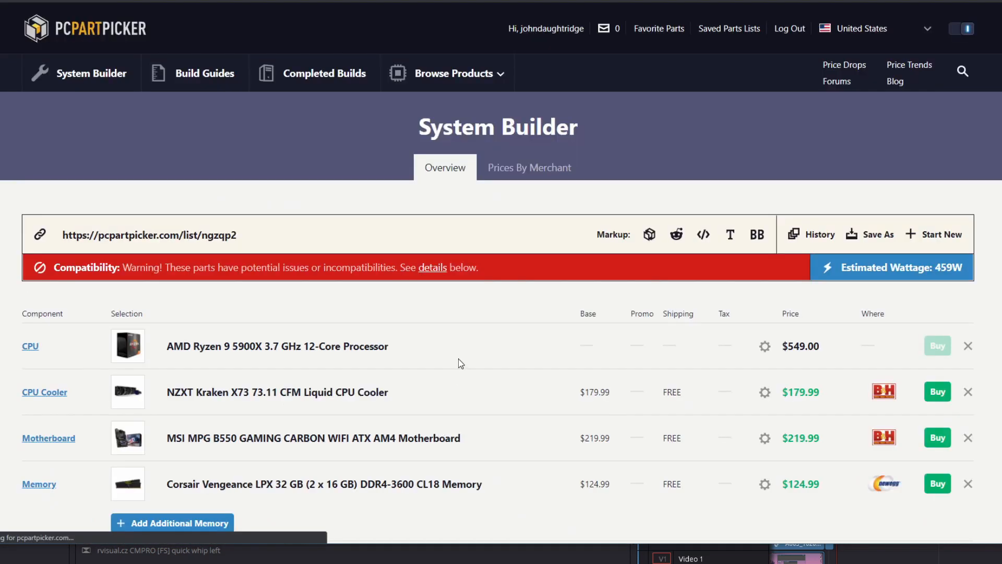
scroll(460, 362, down, 4)
scroll(474, 365, down, 5)
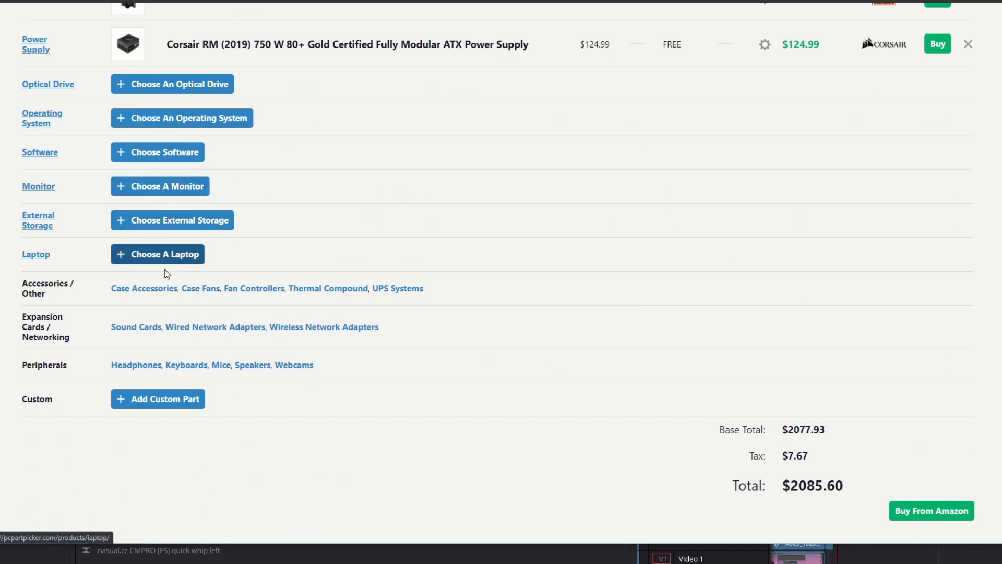
drag(843, 486, 748, 487)
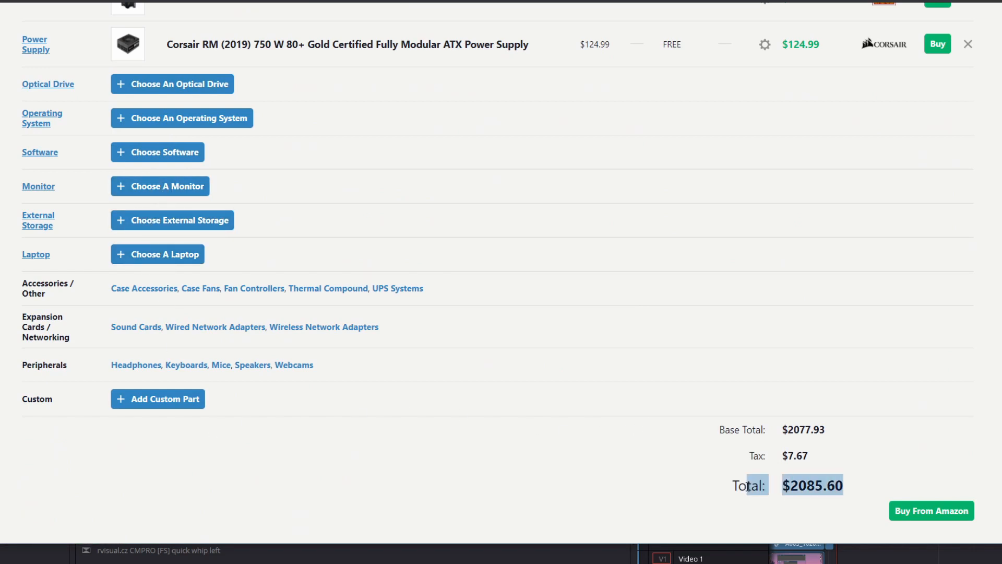
scroll(525, 365, up, 2)
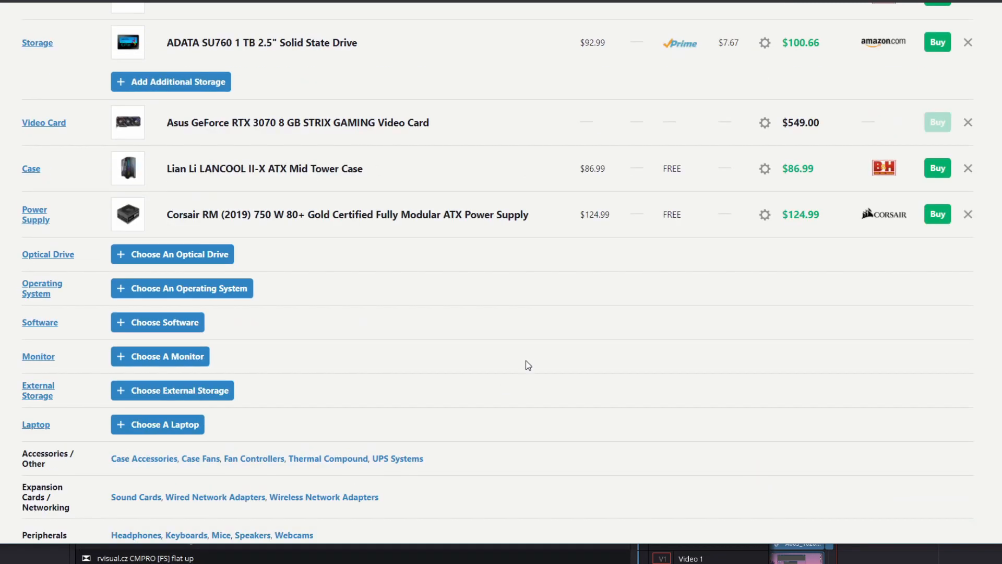
scroll(548, 352, up, 4)
scroll(598, 263, up, 4)
scroll(598, 263, down, 4)
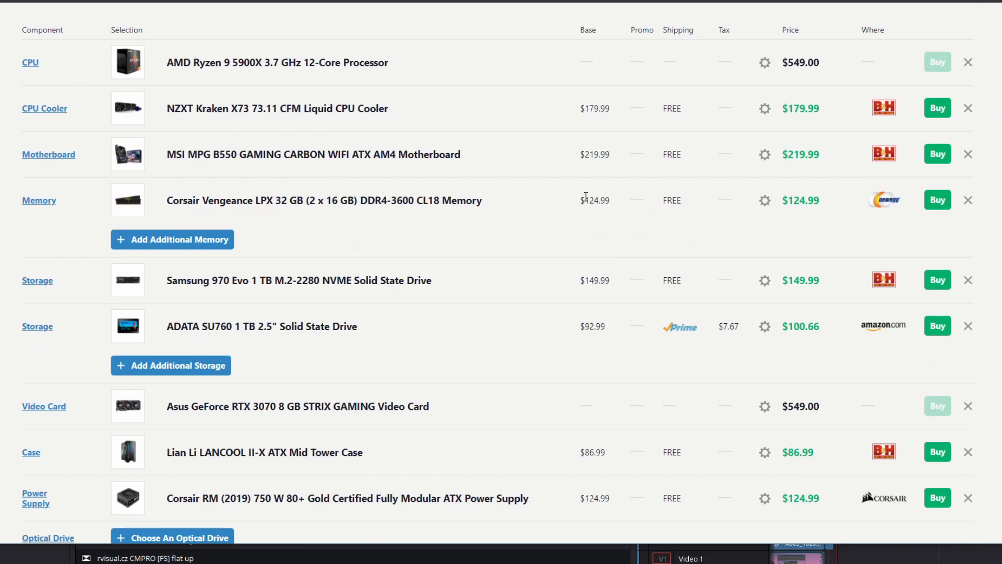
drag(341, 108, 446, 122)
click(492, 123)
scroll(538, 426, down, 5)
scroll(549, 376, up, 4)
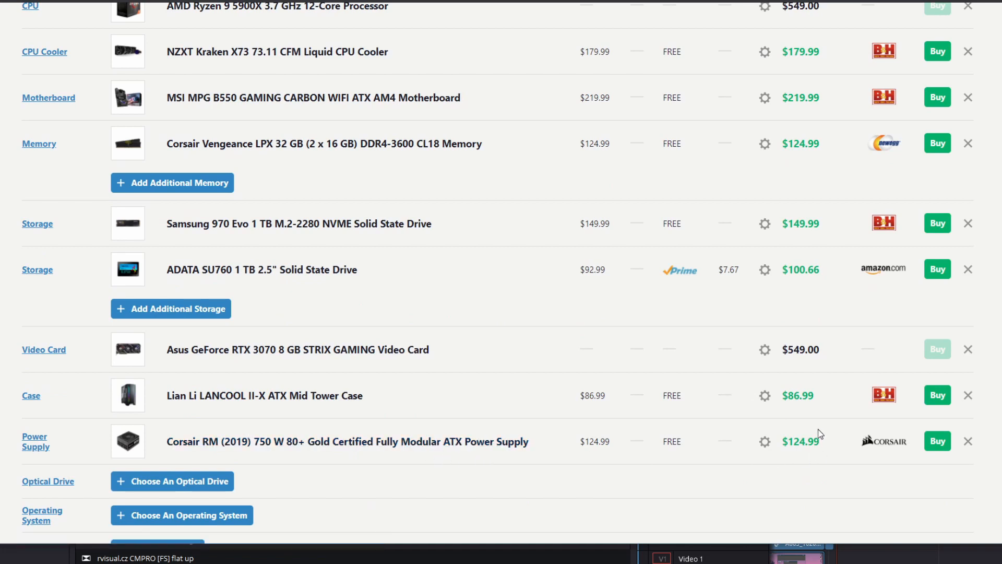
drag(819, 435, 753, 432)
click(665, 492)
scroll(572, 351, up, 1)
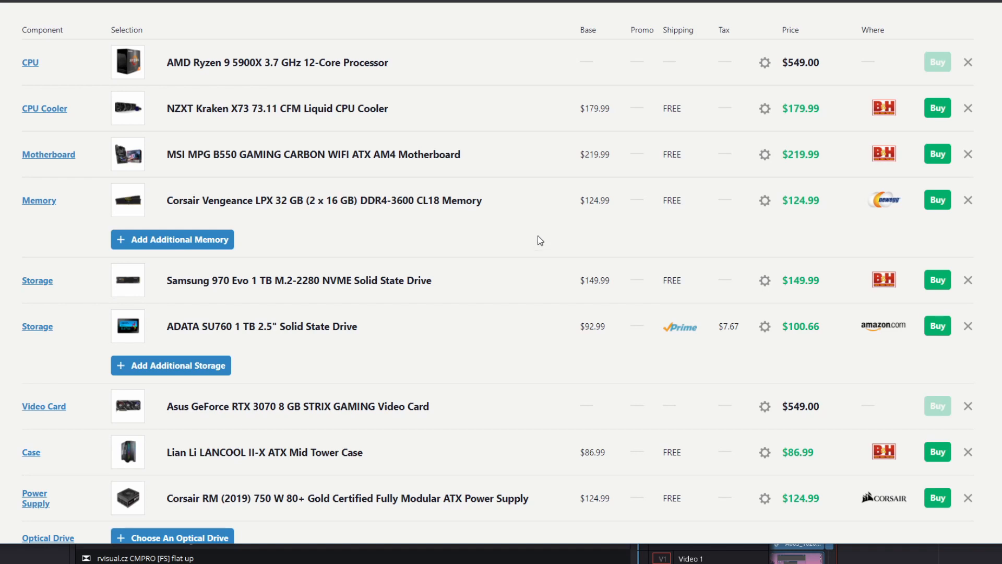
scroll(420, 341, up, 1)
scroll(420, 336, down, 1)
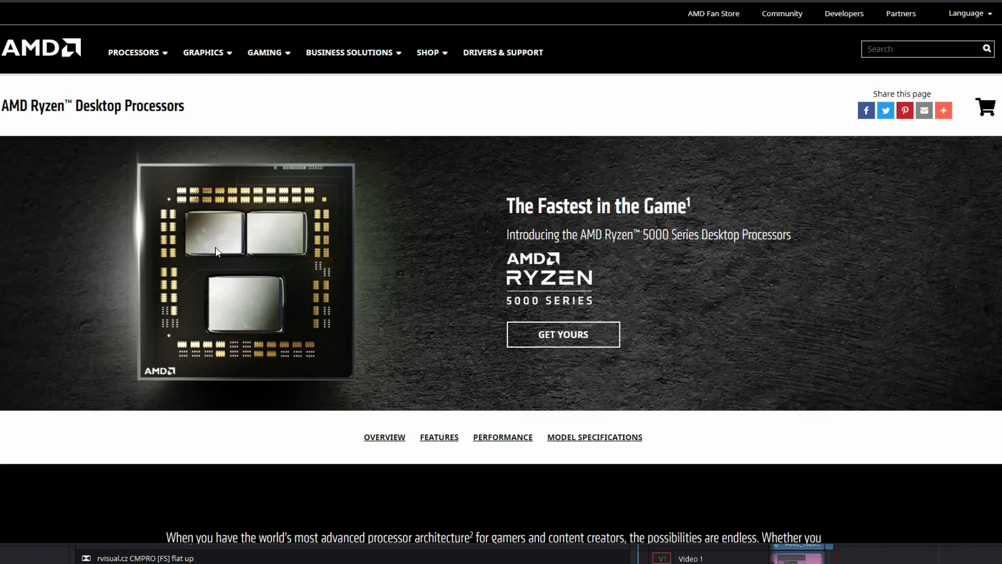
scroll(360, 241, down, 5)
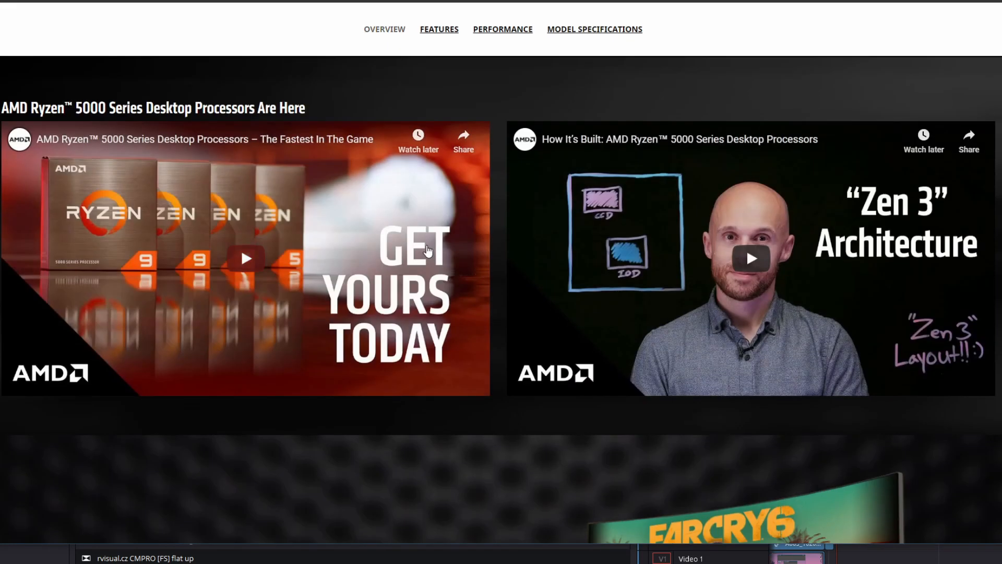
scroll(391, 241, down, 2)
scroll(406, 241, down, 3)
scroll(396, 240, down, 2)
scroll(381, 238, down, 2)
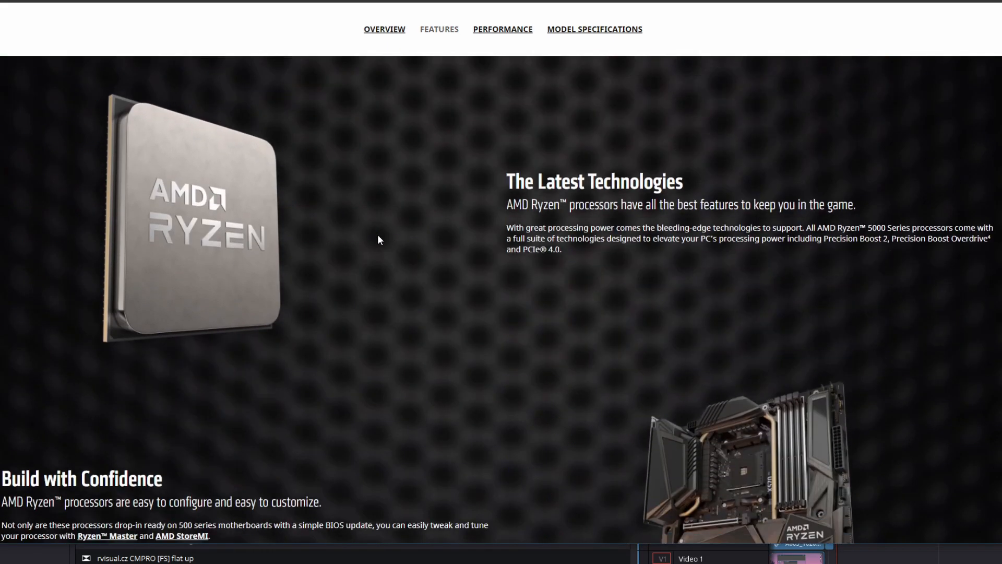
scroll(379, 238, down, 3)
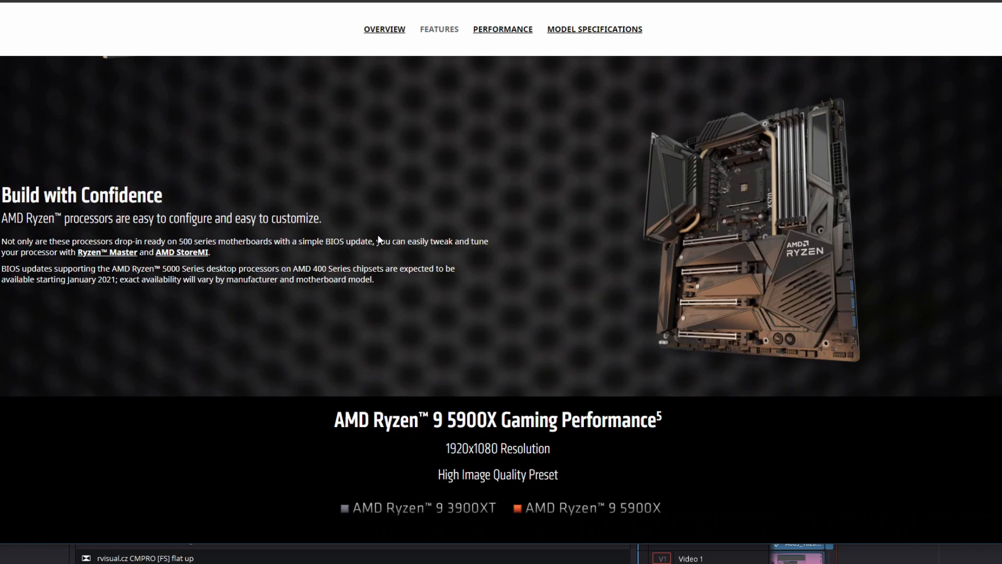
scroll(374, 360, down, 3)
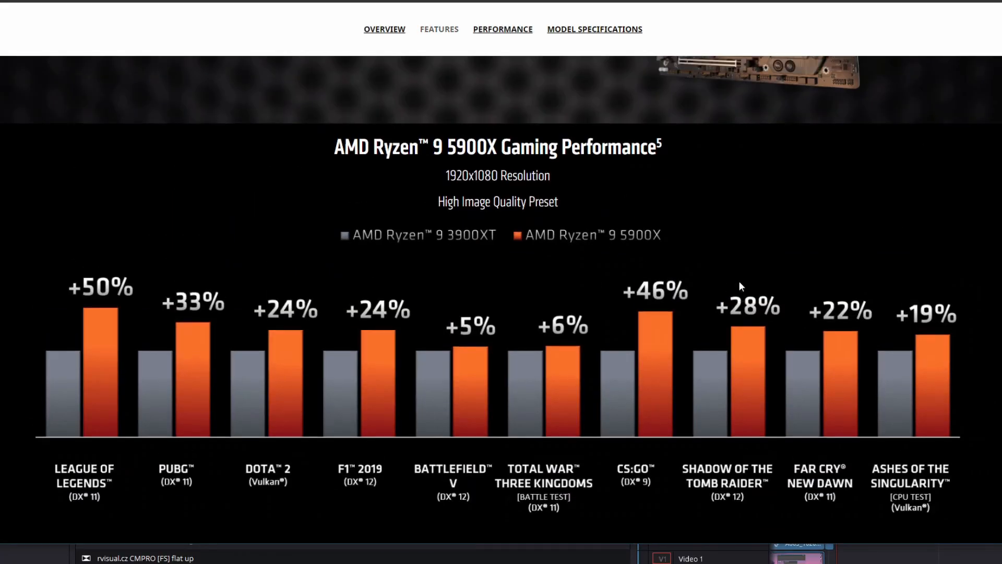
scroll(746, 284, up, 5)
scroll(746, 285, up, 5)
scroll(747, 285, up, 5)
scroll(746, 287, up, 4)
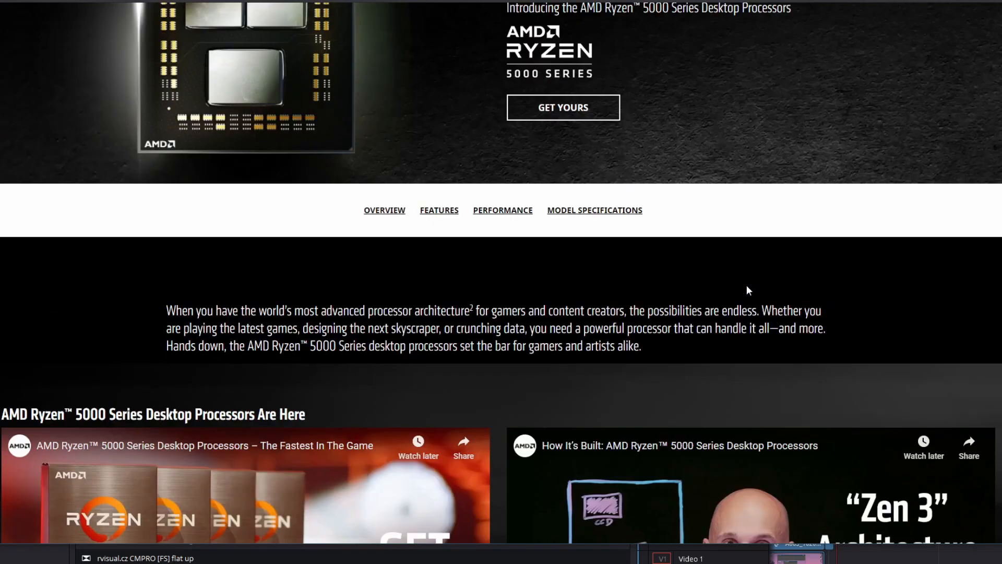
scroll(740, 285, up, 3)
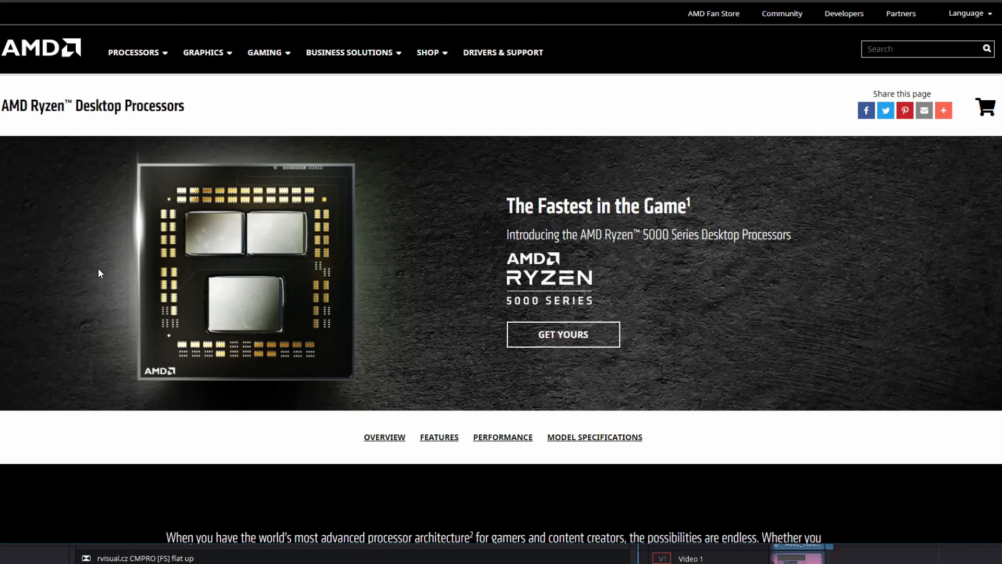